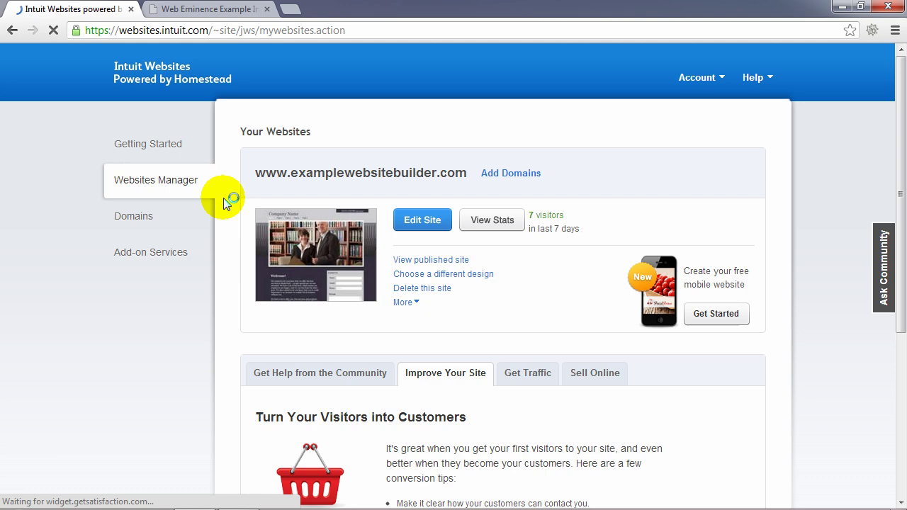
click(210, 17)
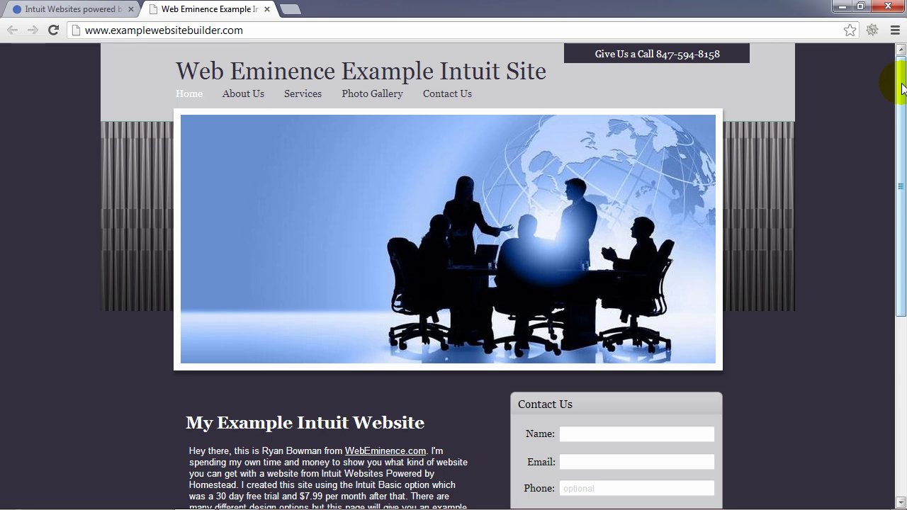
drag(902, 79, 903, 61)
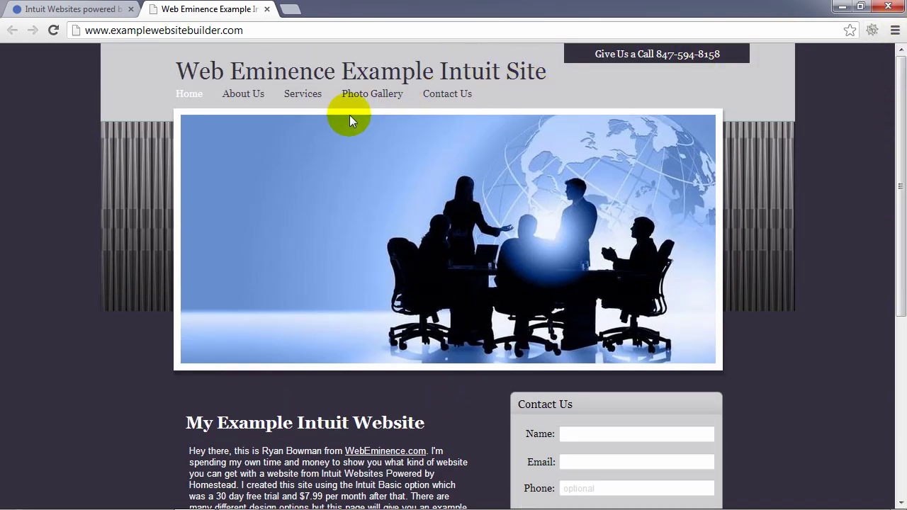
click(238, 96)
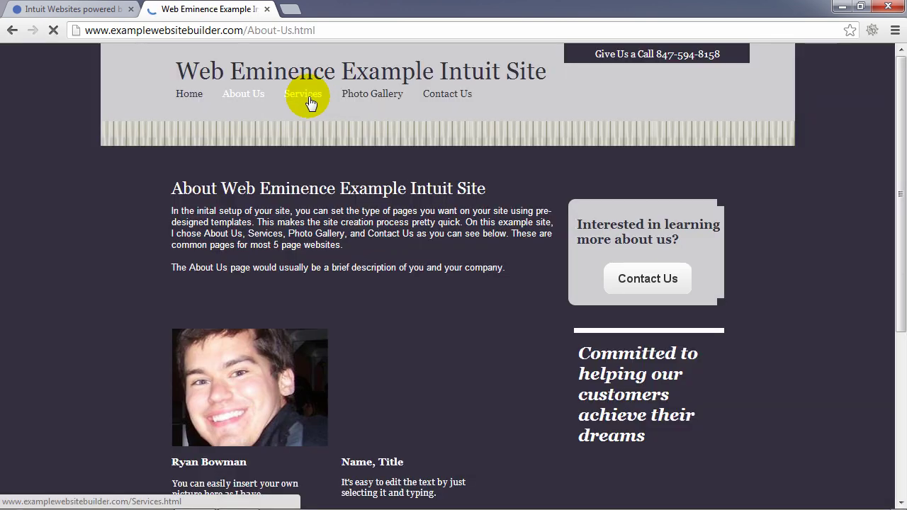
click(310, 102)
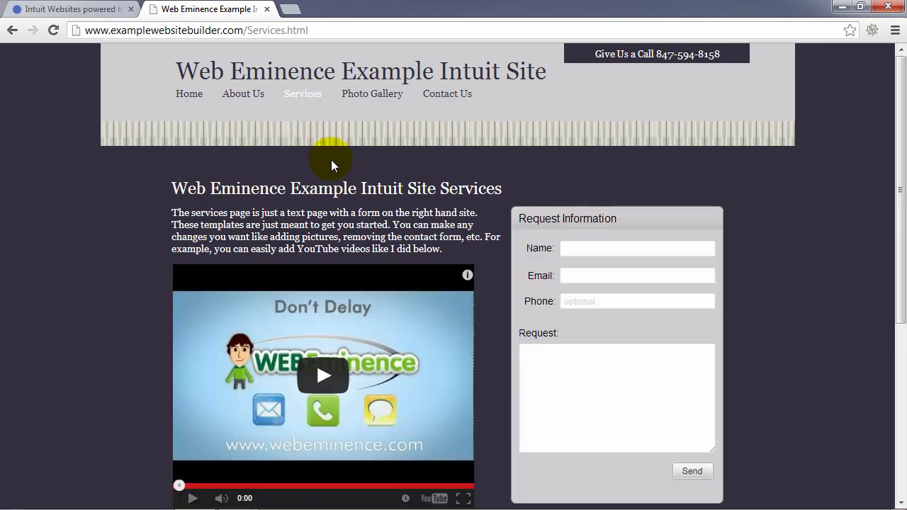
click(201, 99)
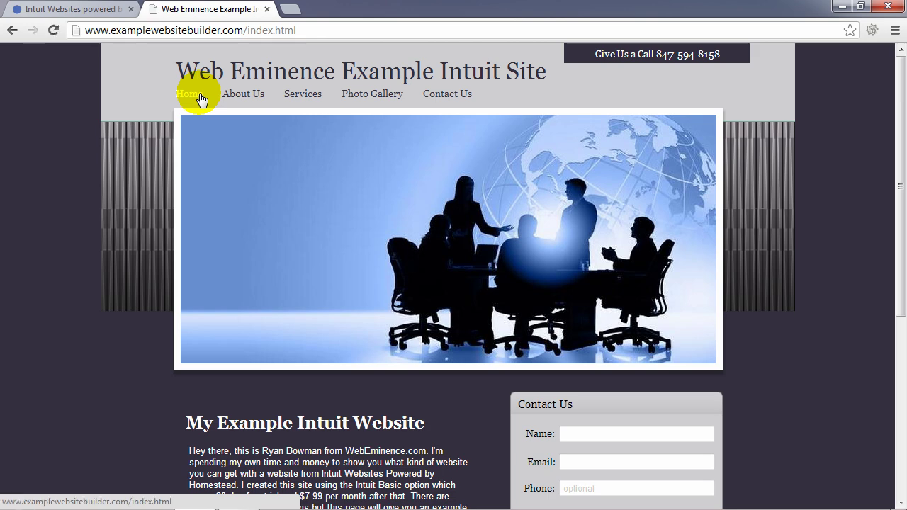
click(103, 14)
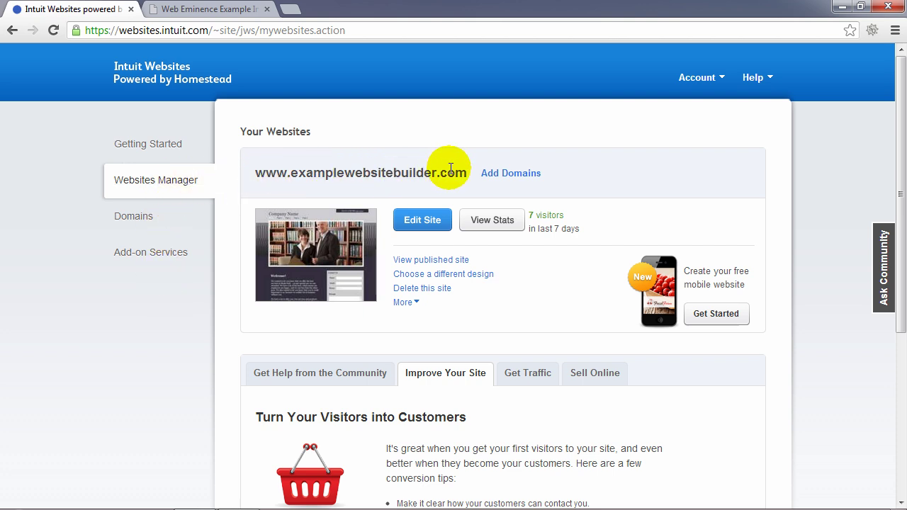
drag(255, 172, 467, 178)
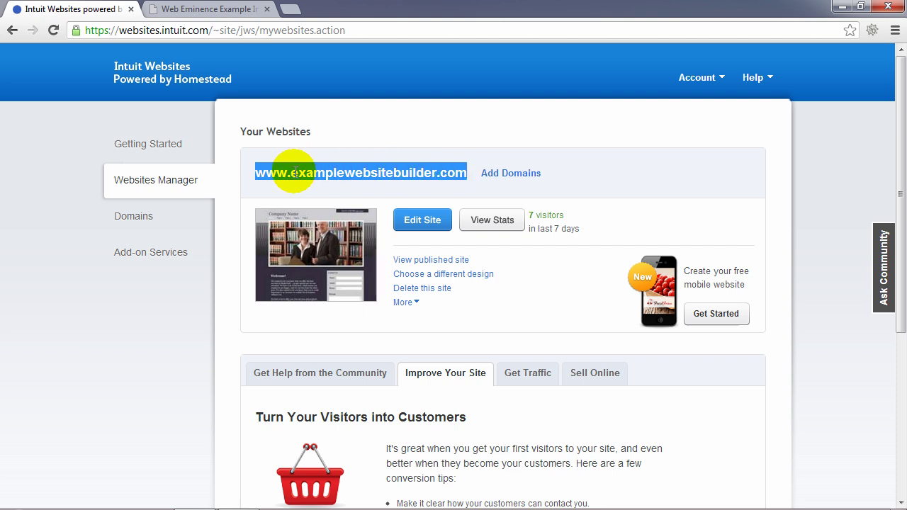
click(389, 195)
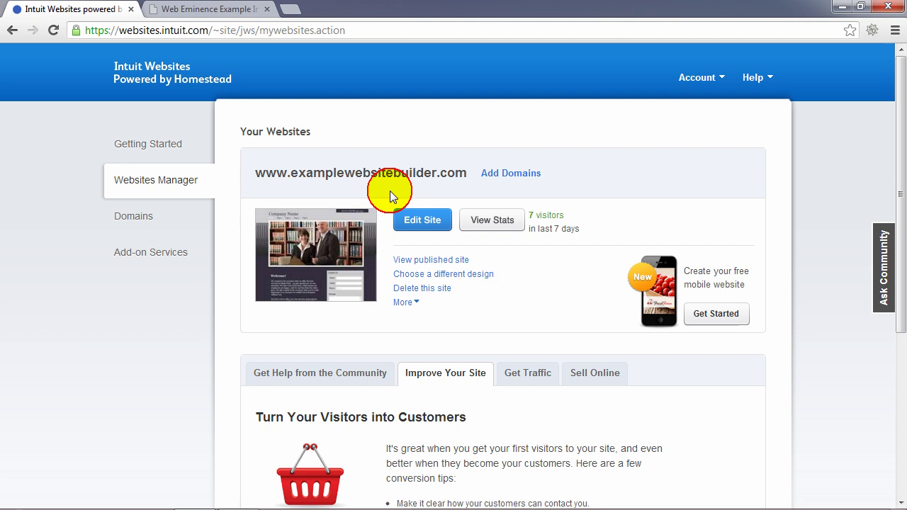
click(422, 226)
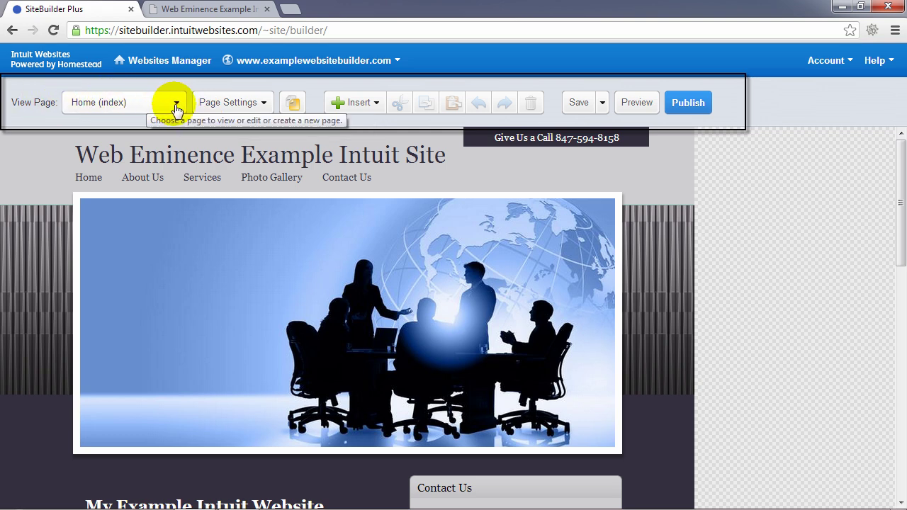
- Review the Home page's Background/Links/Footer, Advanced and Page Name & Description settings, then close them
click(176, 107)
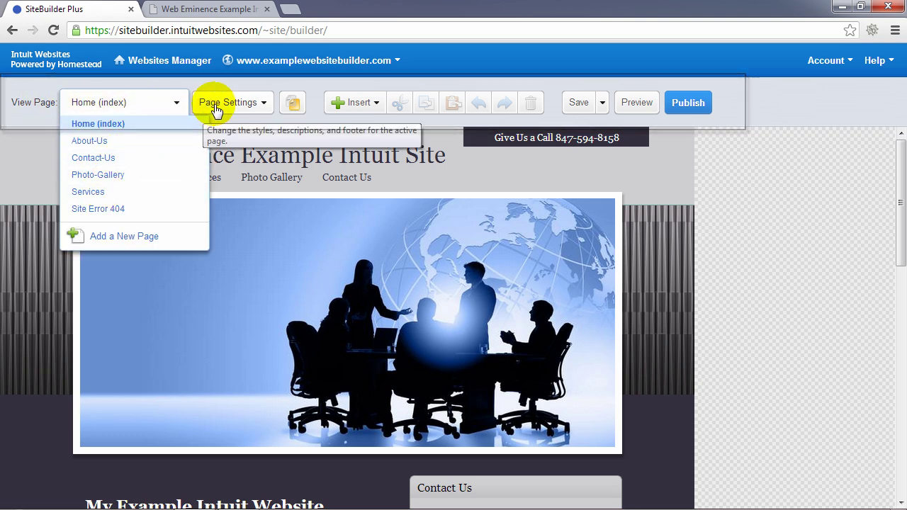
click(264, 106)
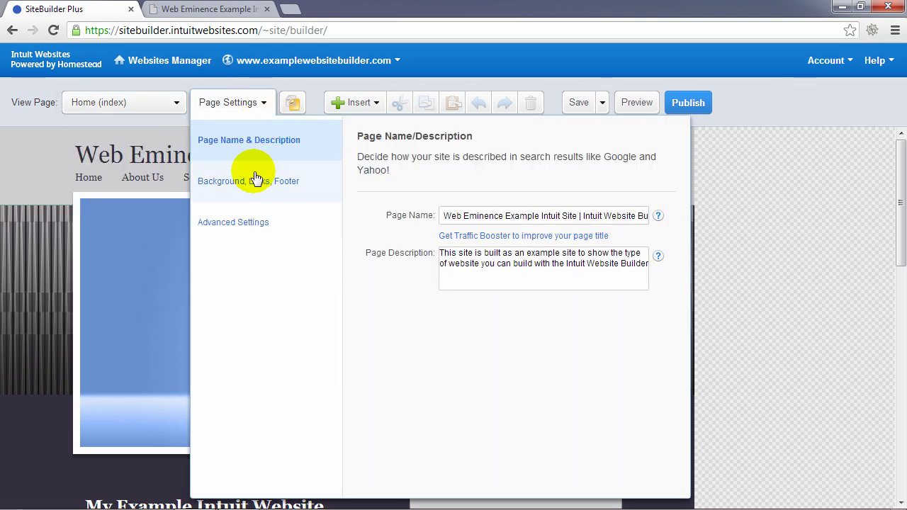
click(287, 182)
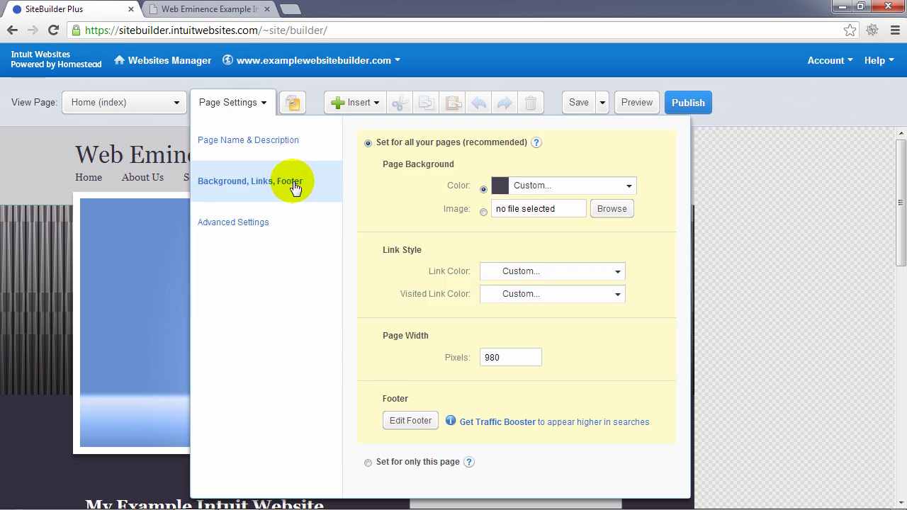
click(252, 221)
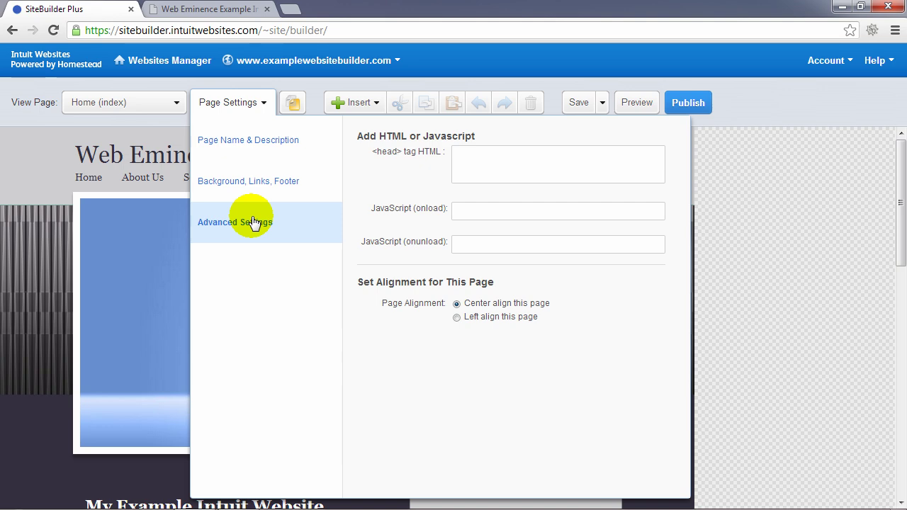
click(245, 152)
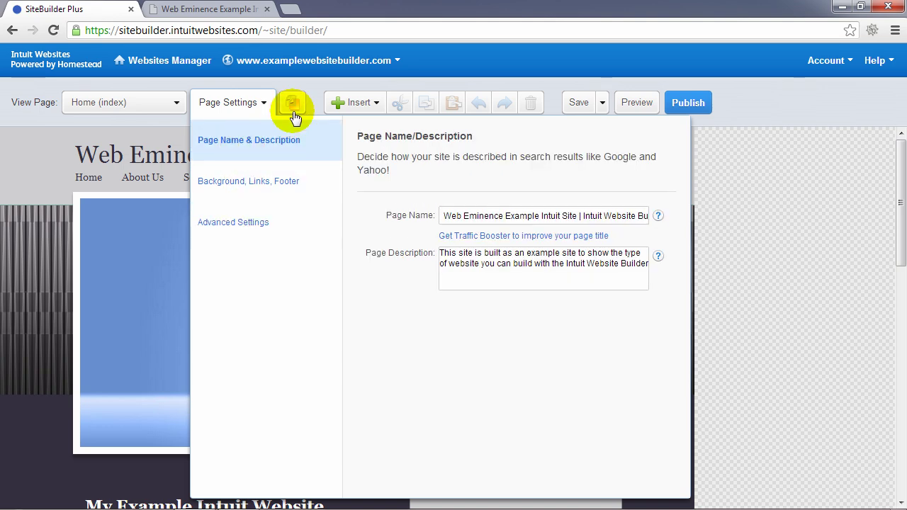
click(259, 104)
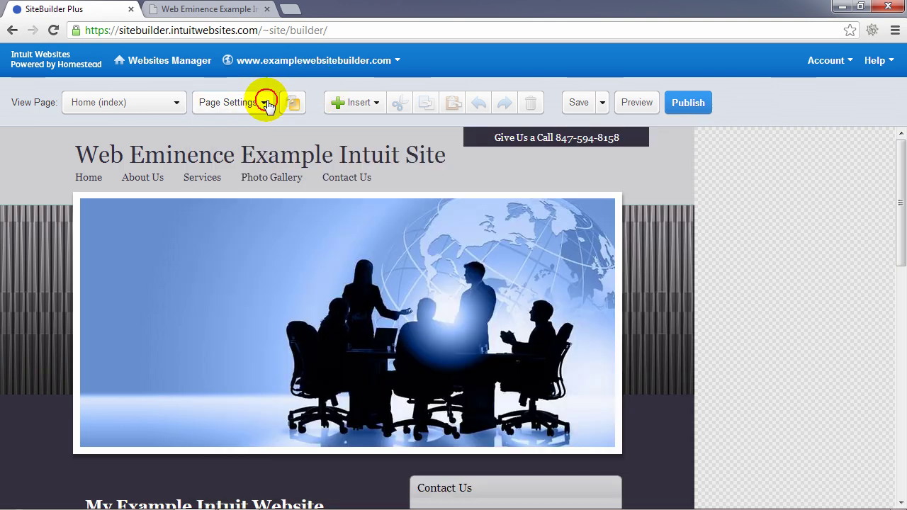
- Browse each insertable element type, including the More list, then close the Insert menu
click(377, 105)
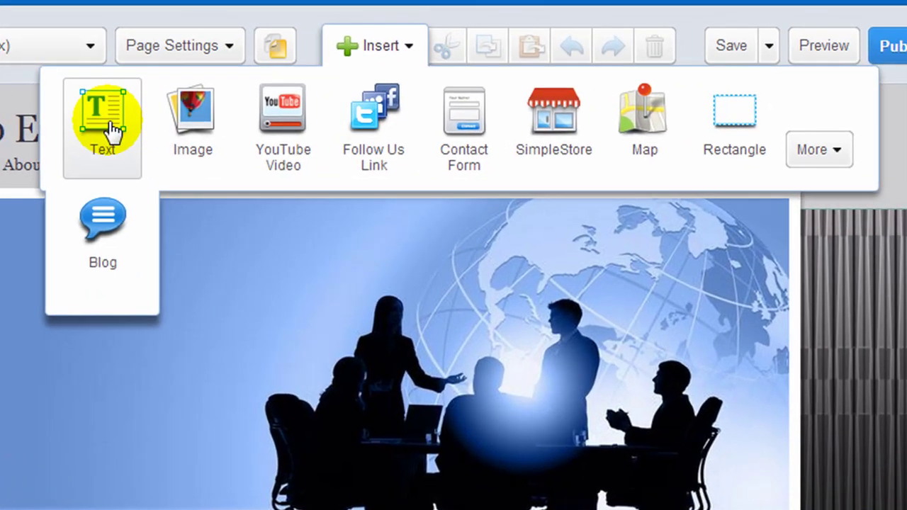
mouse_move(162, 132)
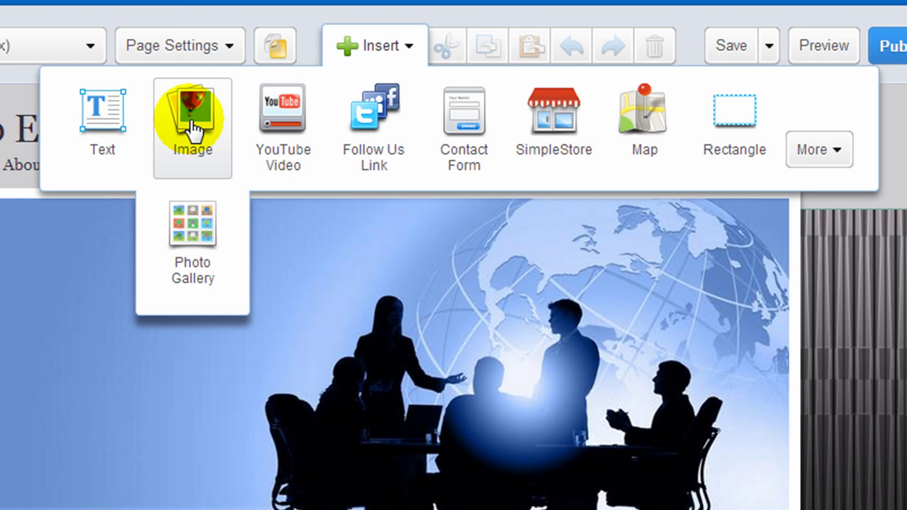
mouse_move(244, 117)
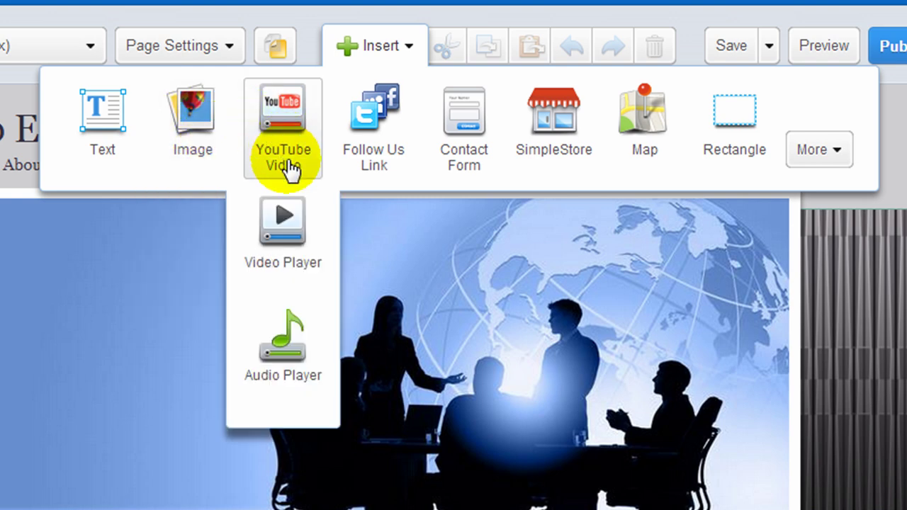
mouse_move(359, 142)
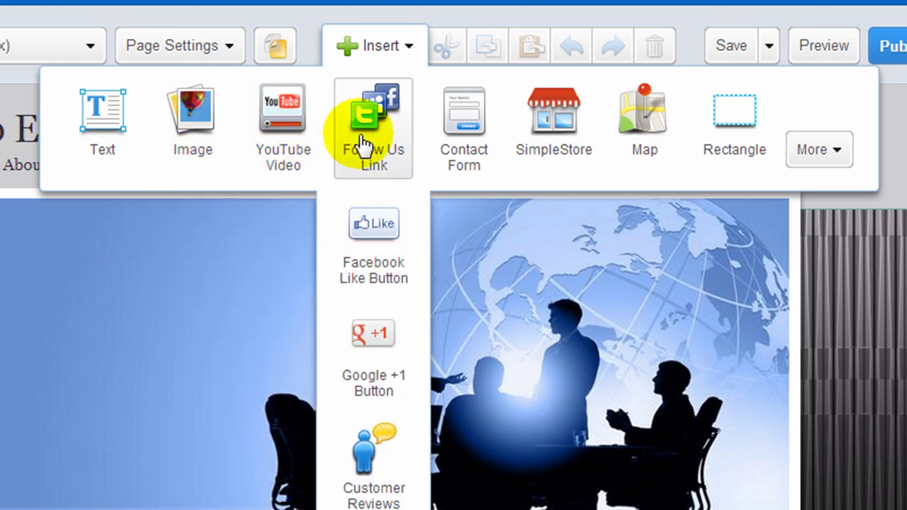
mouse_move(442, 142)
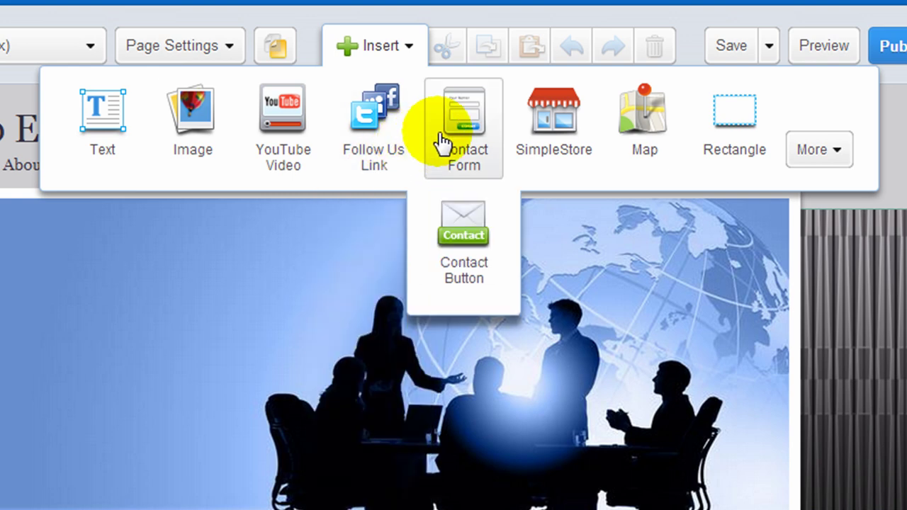
mouse_move(543, 138)
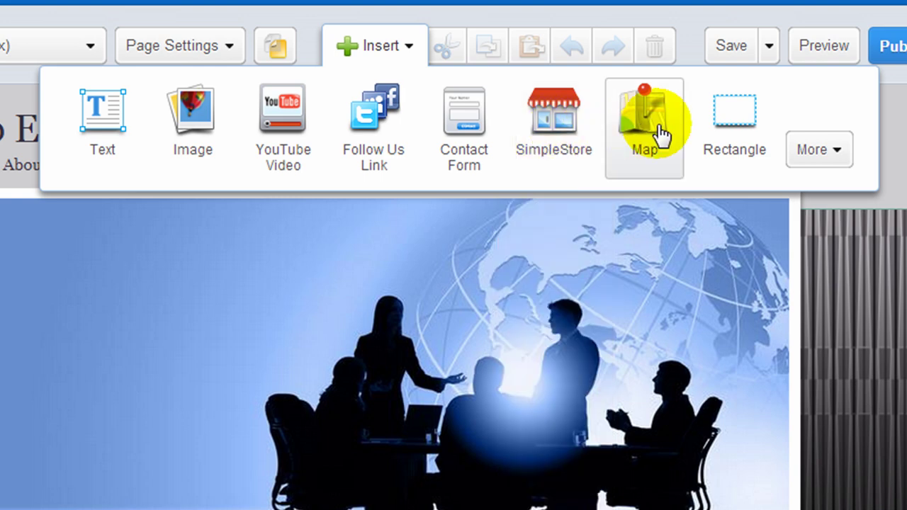
mouse_move(724, 138)
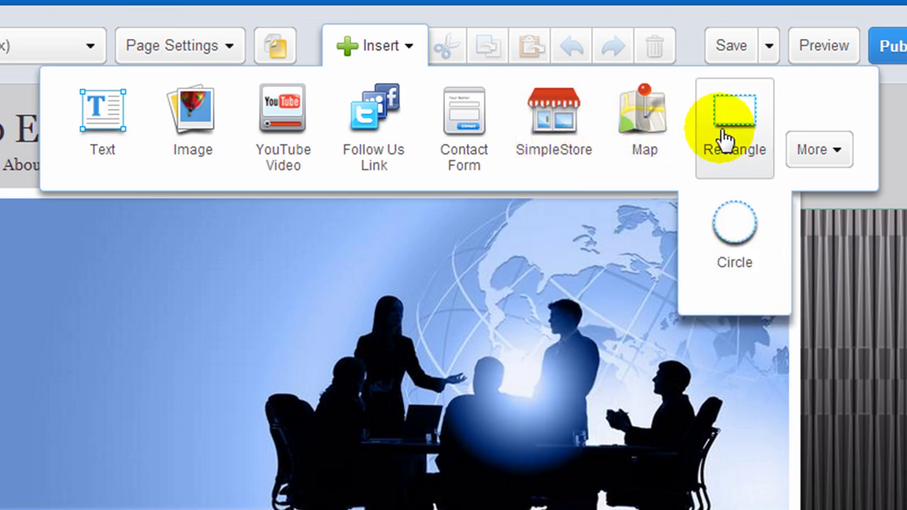
click(820, 151)
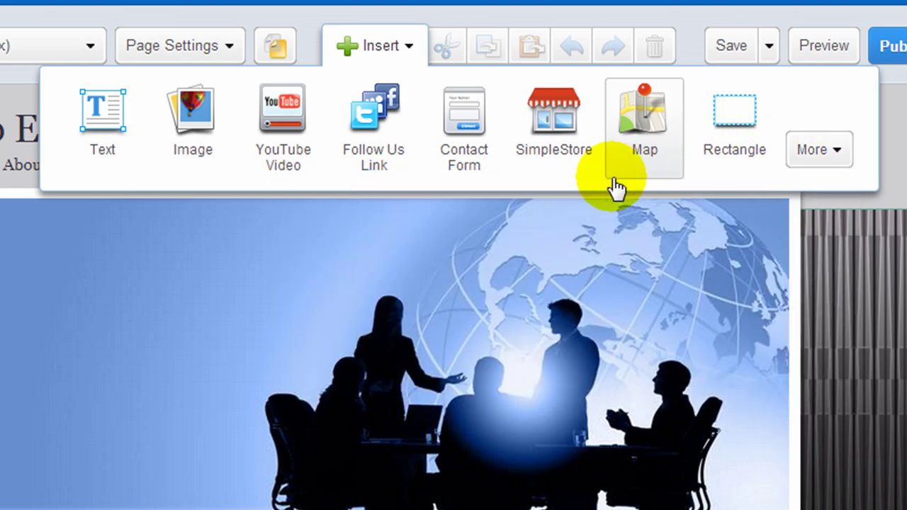
mouse_move(799, 146)
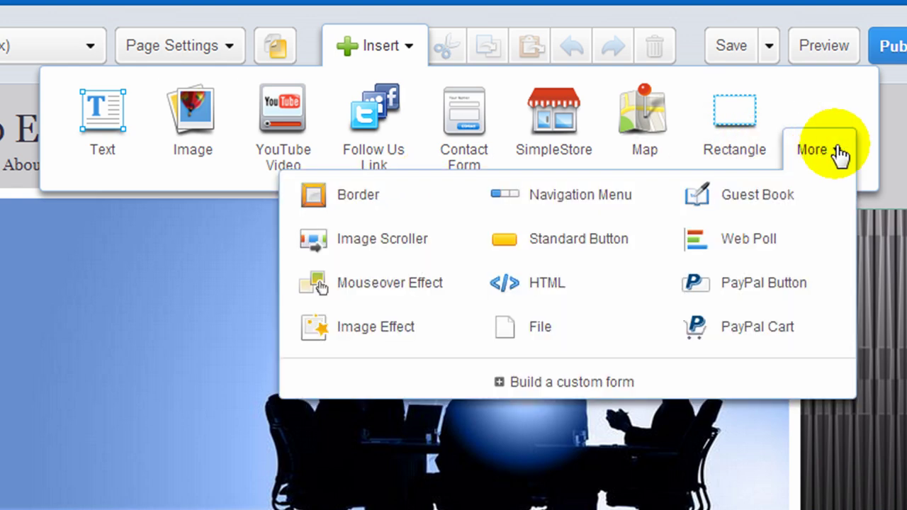
click(409, 50)
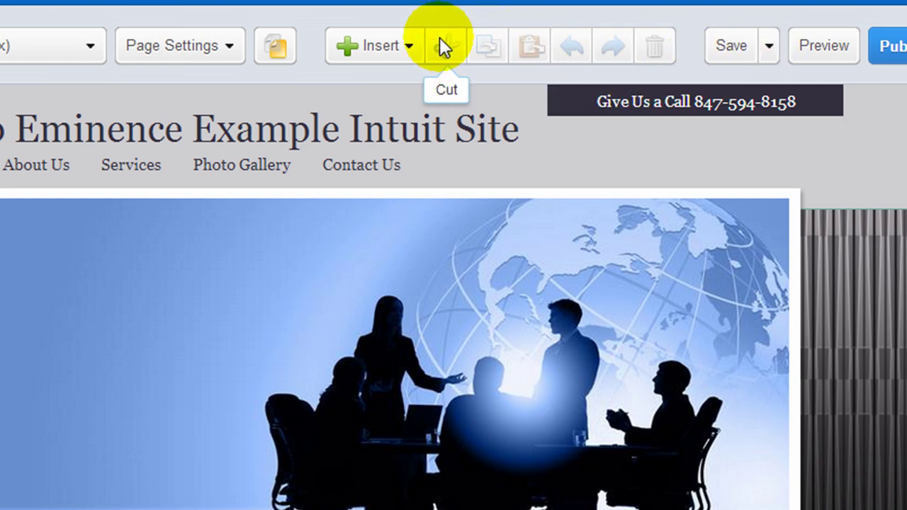
- Dismiss the Insert and site pages lists and scroll over the Home page's header, banner and intro text
click(411, 48)
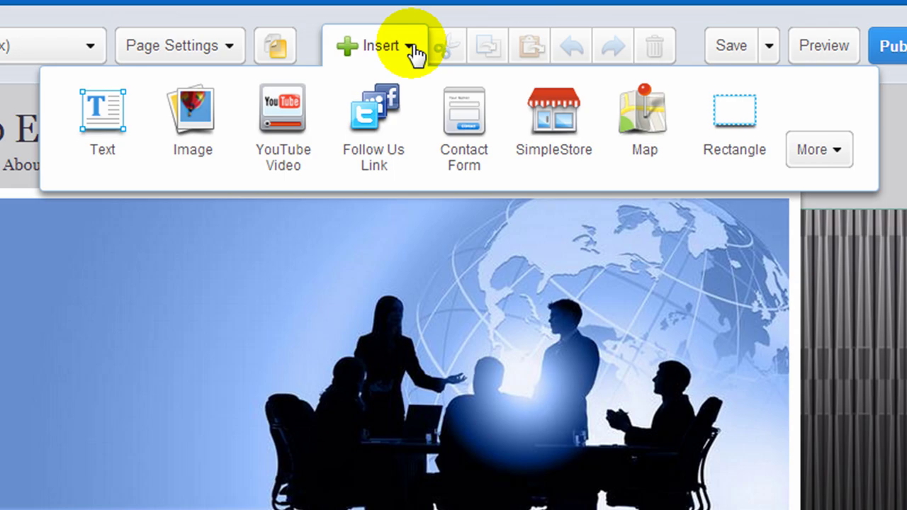
click(411, 49)
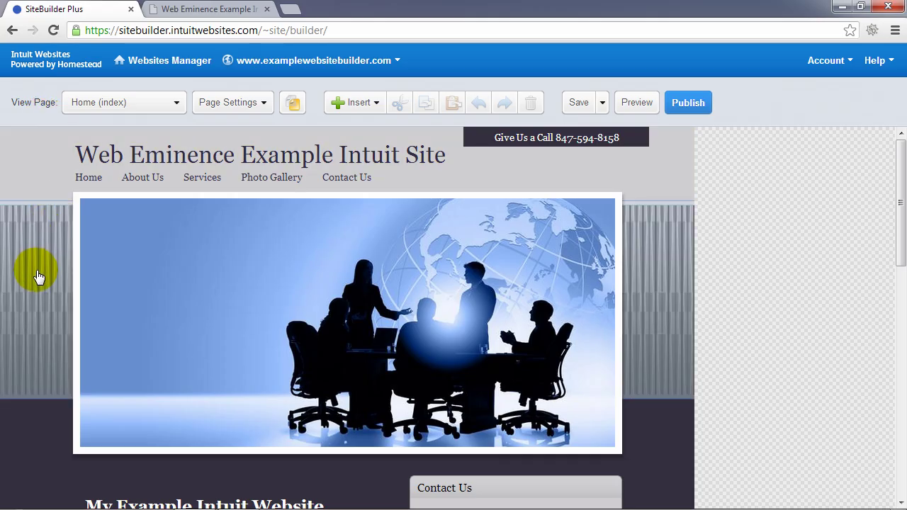
scroll(37, 276, down, 3)
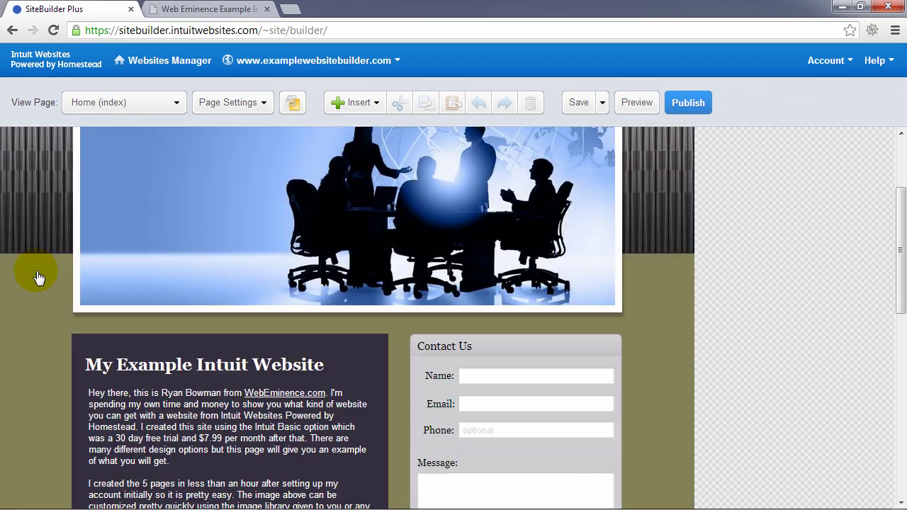
scroll(243, 333, down, 3)
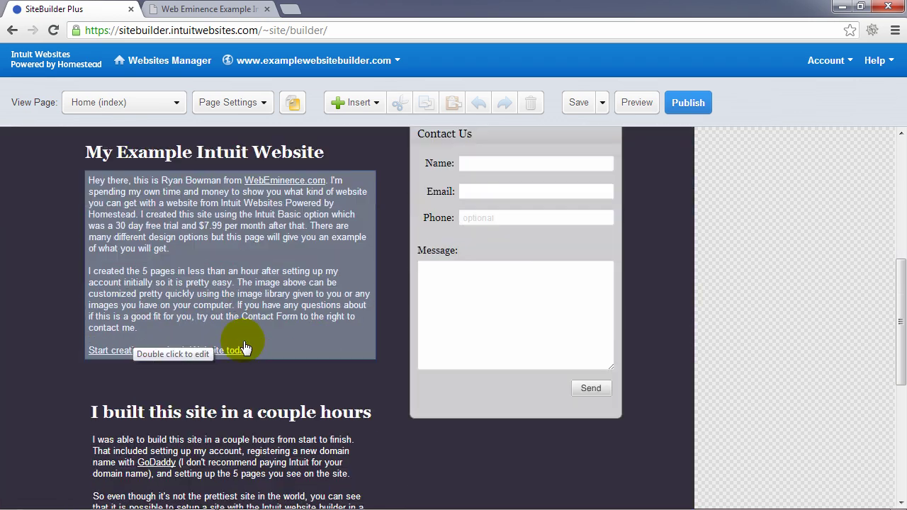
scroll(263, 319, up, 5)
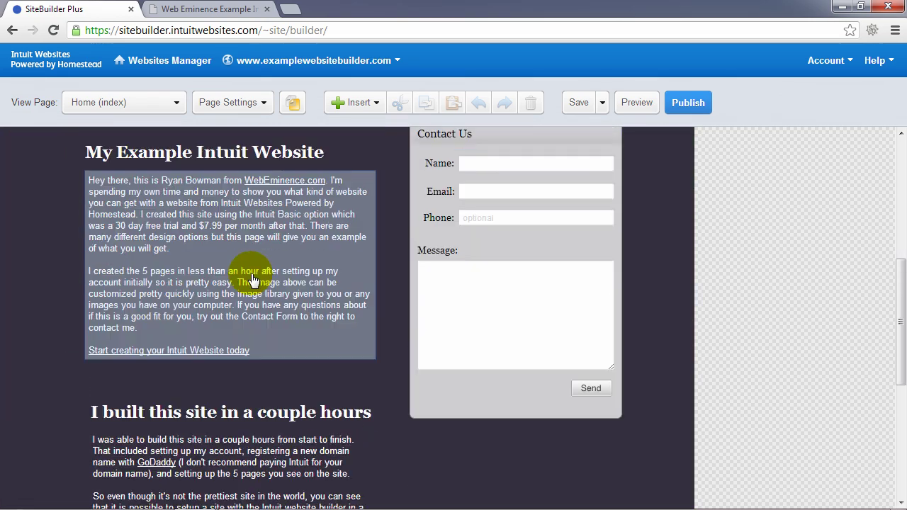
click(179, 103)
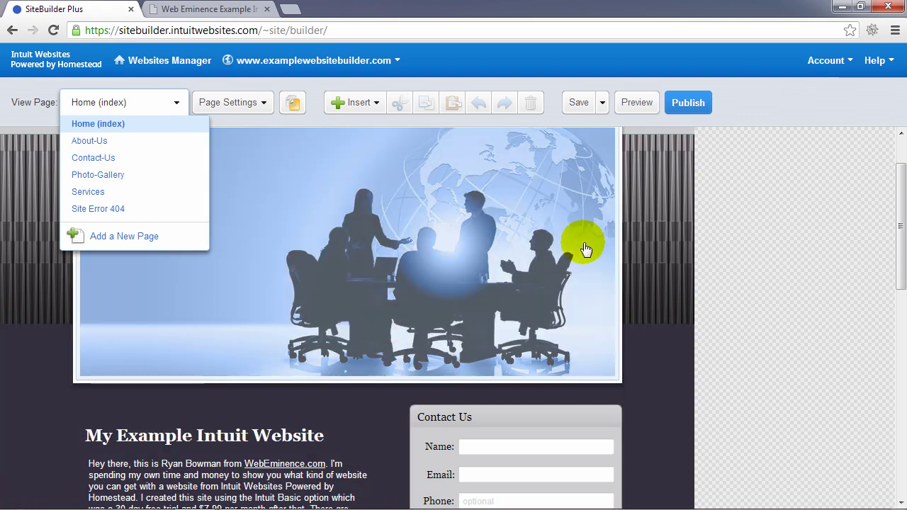
scroll(713, 200, up, 2)
click(567, 182)
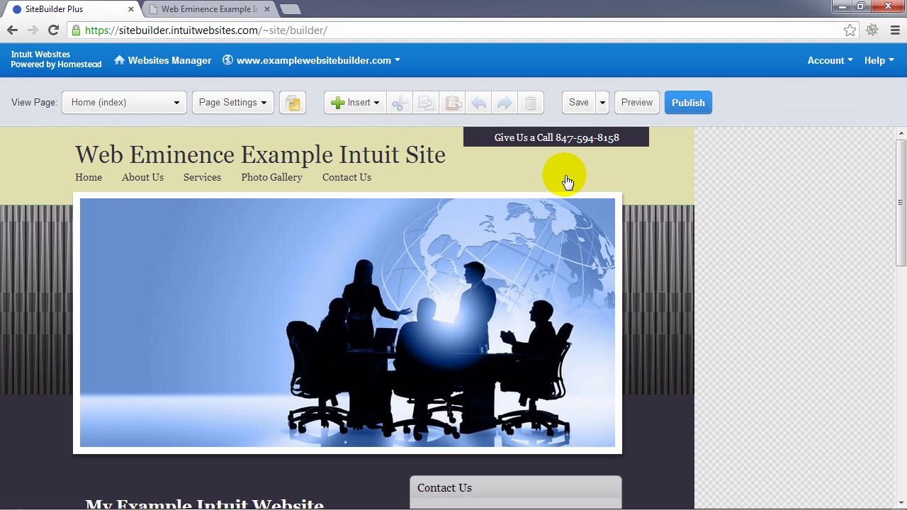
scroll(506, 196, down, 3)
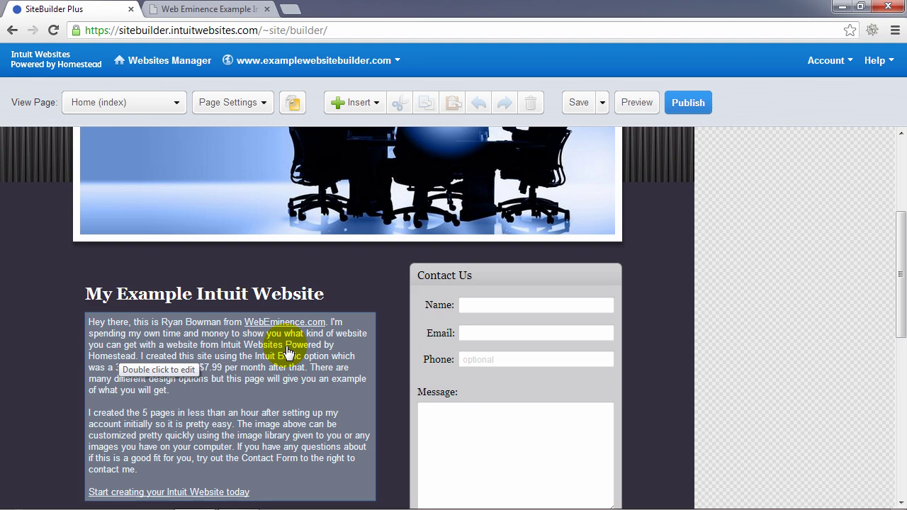
scroll(287, 353, up, 3)
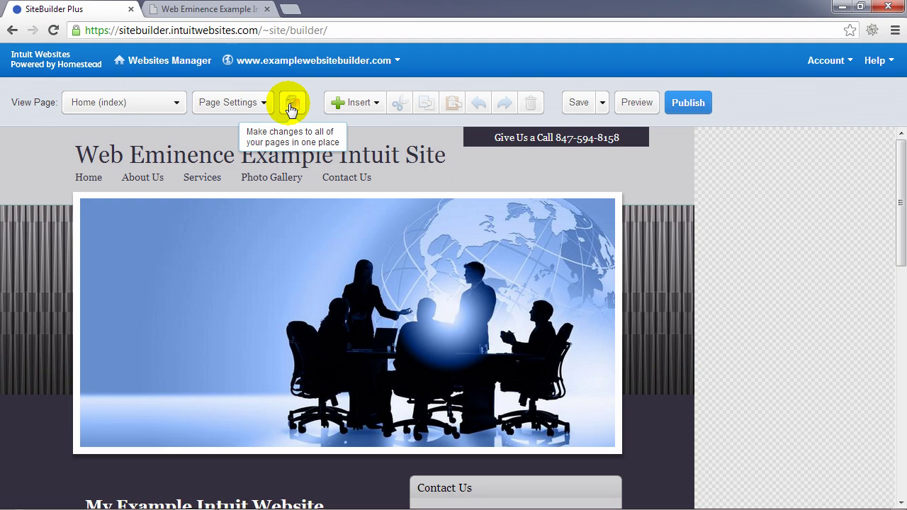
- Switch to all-pages editing and select the site title text to inspect it
click(291, 106)
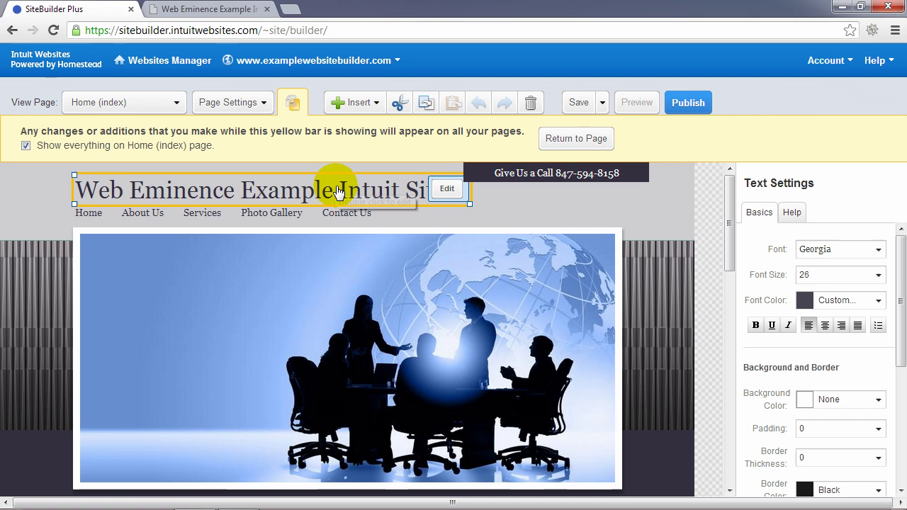
click(337, 212)
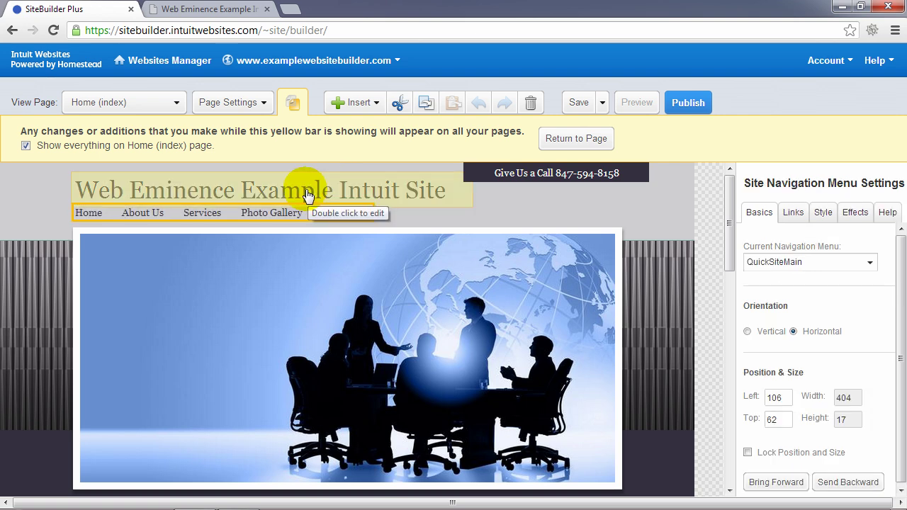
click(308, 193)
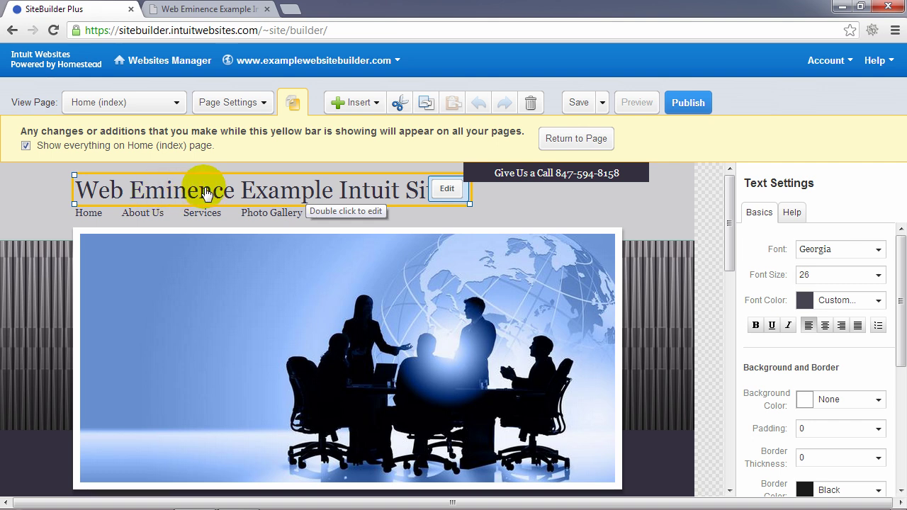
double_click(253, 186)
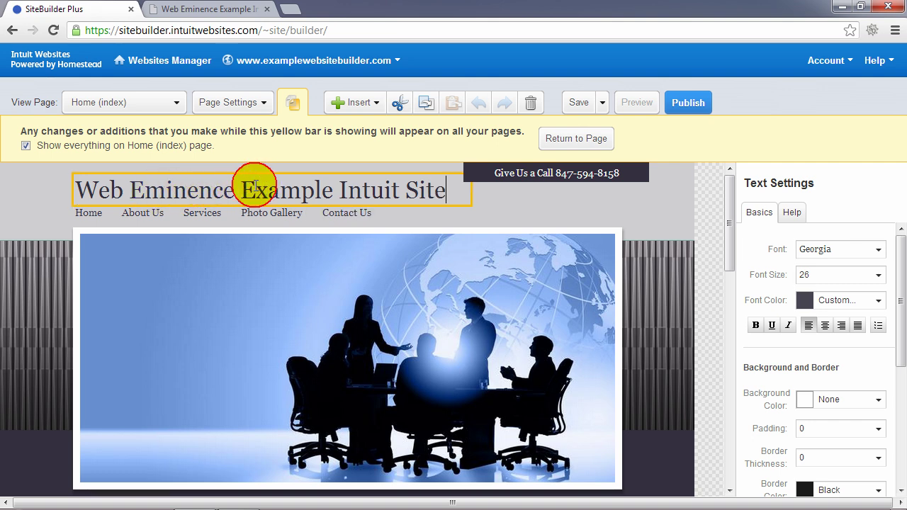
drag(456, 189, 168, 189)
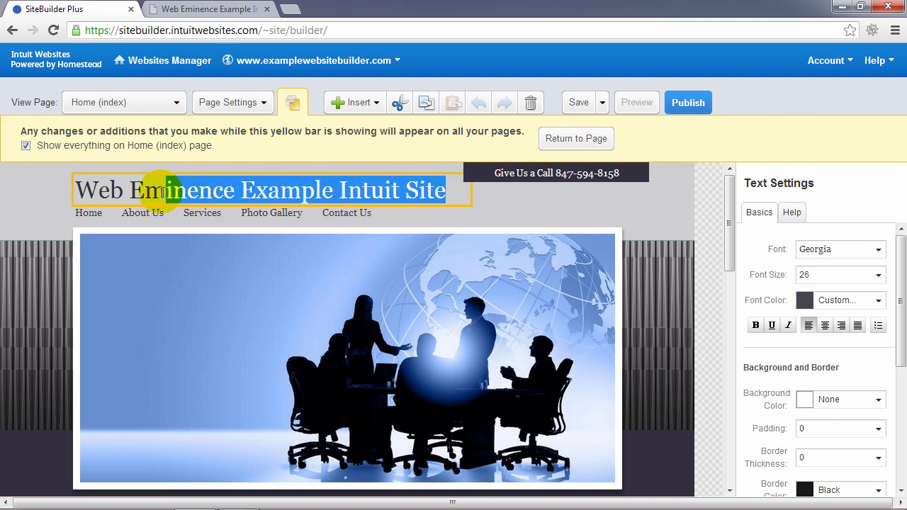
click(168, 190)
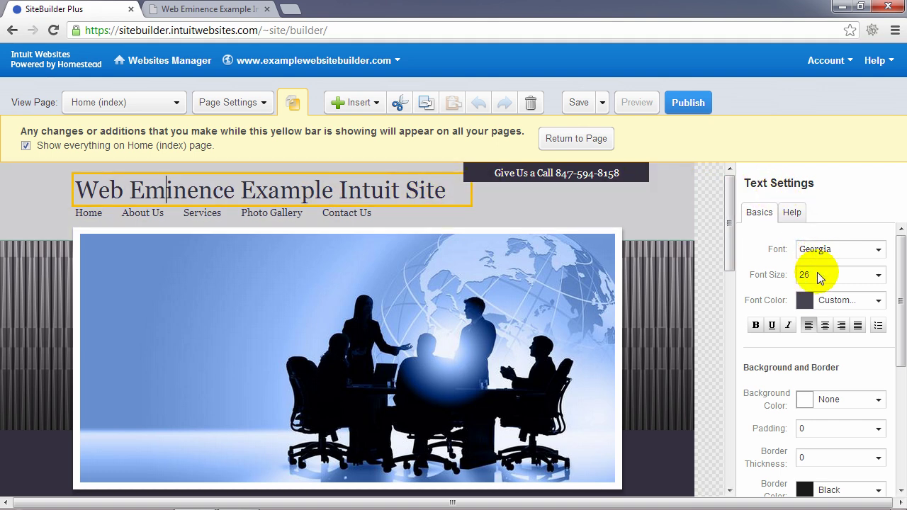
scroll(780, 350, down, 2)
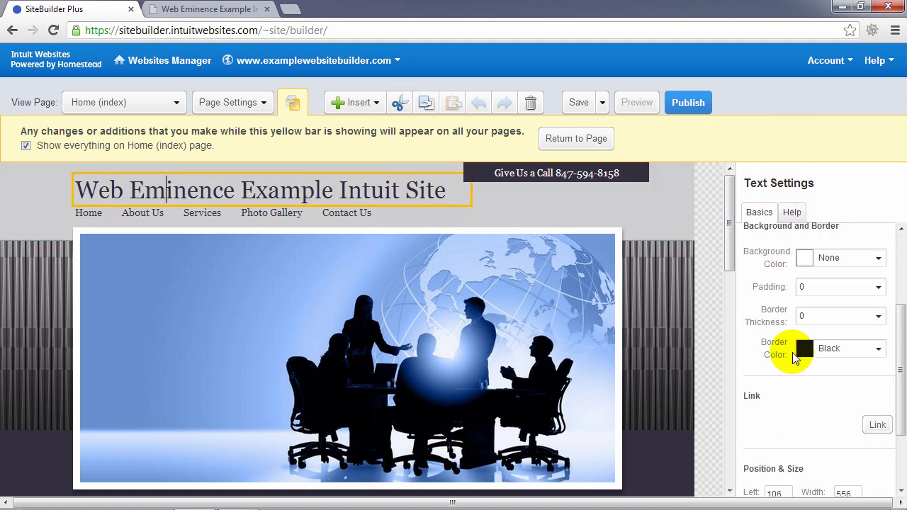
scroll(770, 348, up, 2)
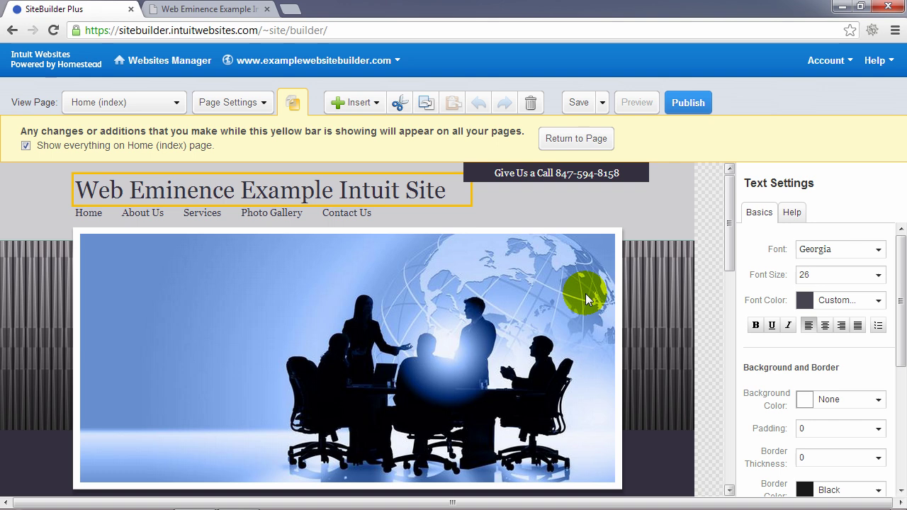
- Select the QuickSiteMain navigation menu and view its link list and basic settings
click(55, 214)
click(87, 216)
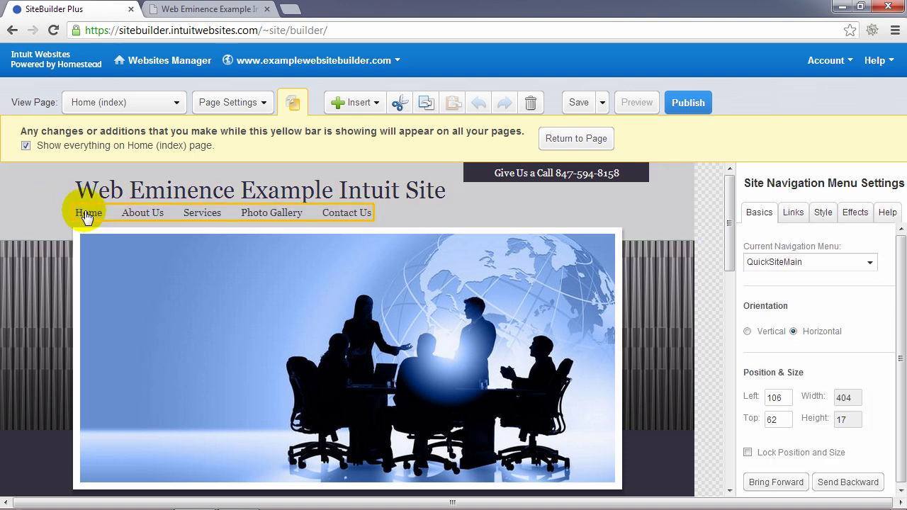
click(792, 213)
click(771, 214)
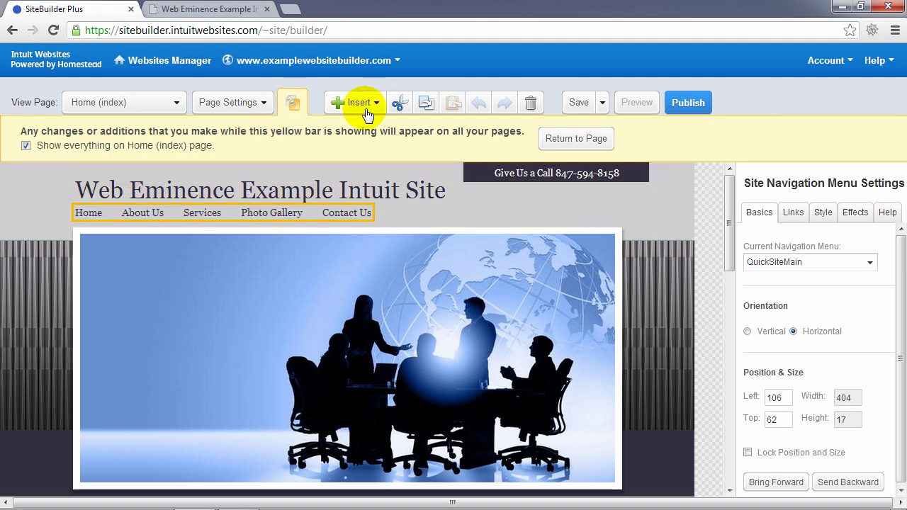
- Return to the Home page and open the banner image 78428983.jpg in Edit Image, cancelling unchanged
click(578, 142)
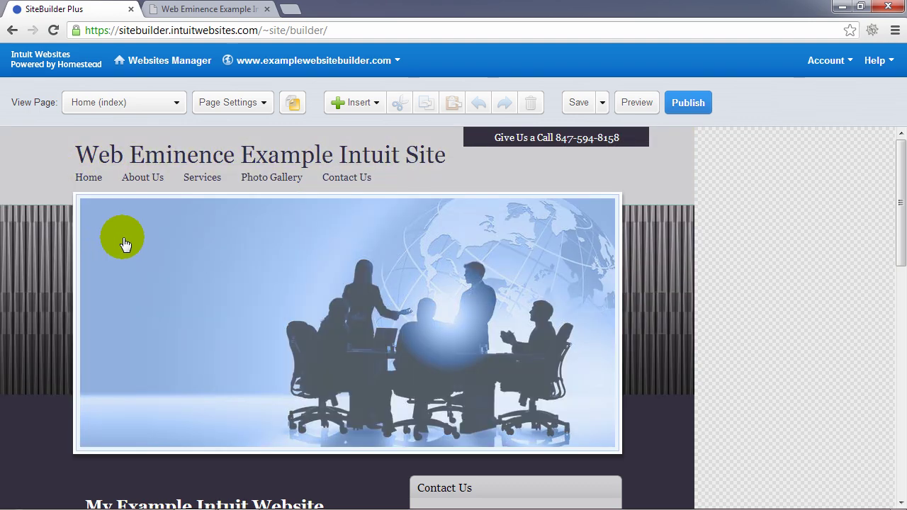
click(123, 243)
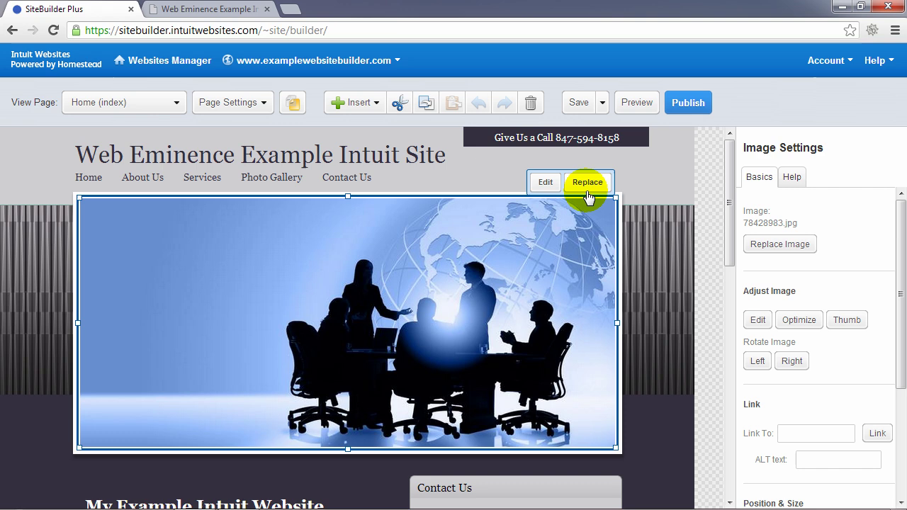
click(546, 186)
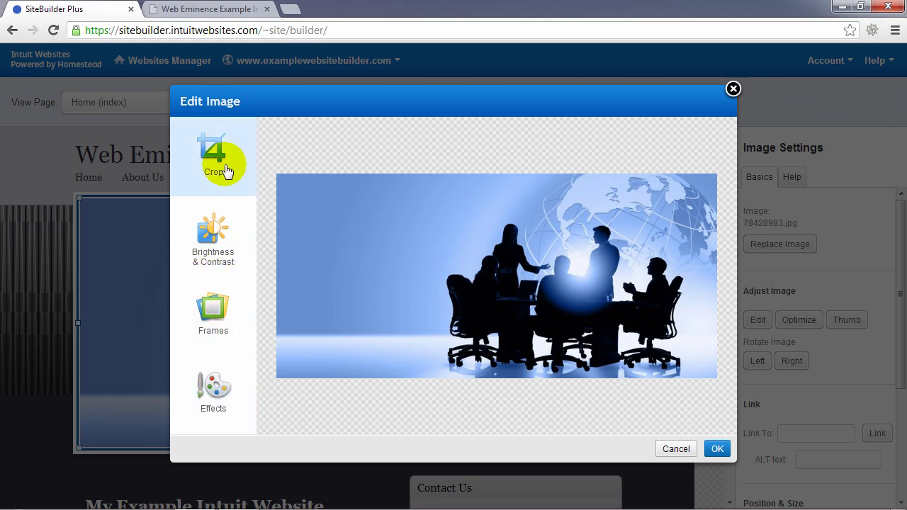
click(677, 449)
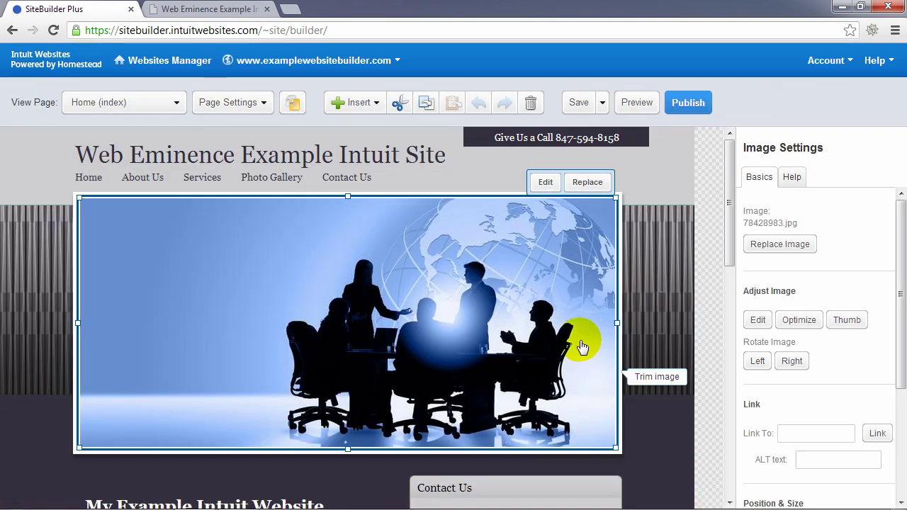
scroll(673, 319, down, 4)
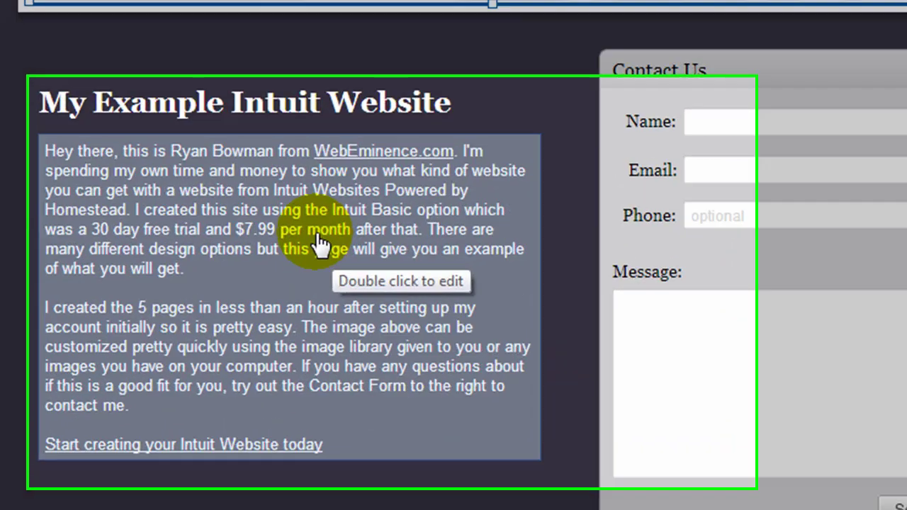
click(249, 305)
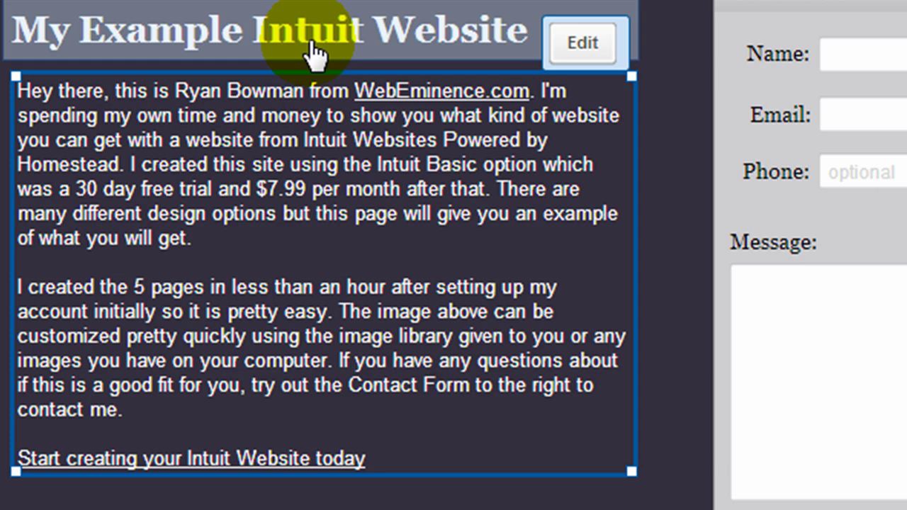
double_click(429, 457)
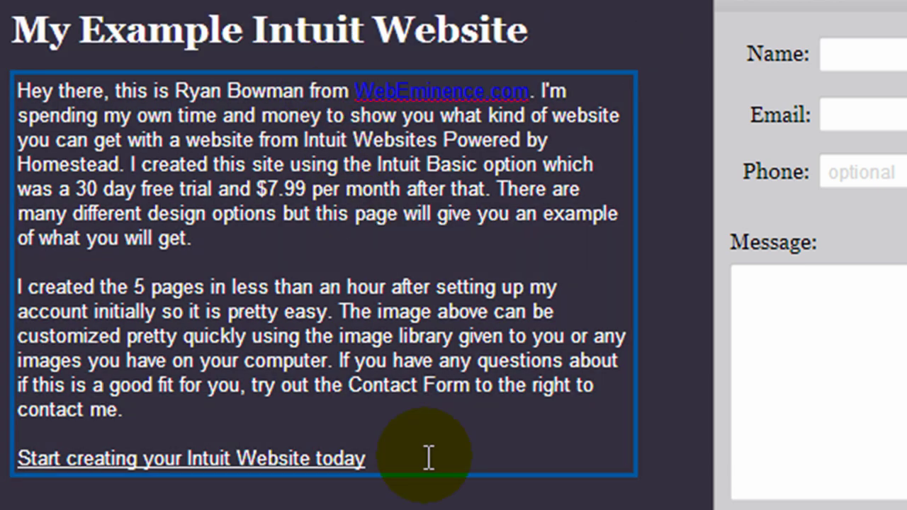
double_click(427, 458)
double_click(429, 457)
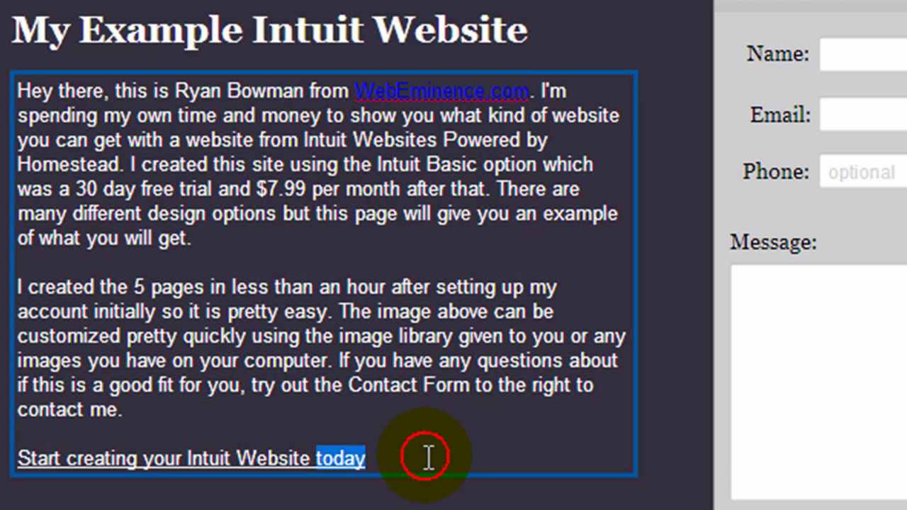
drag(418, 428, 20, 92)
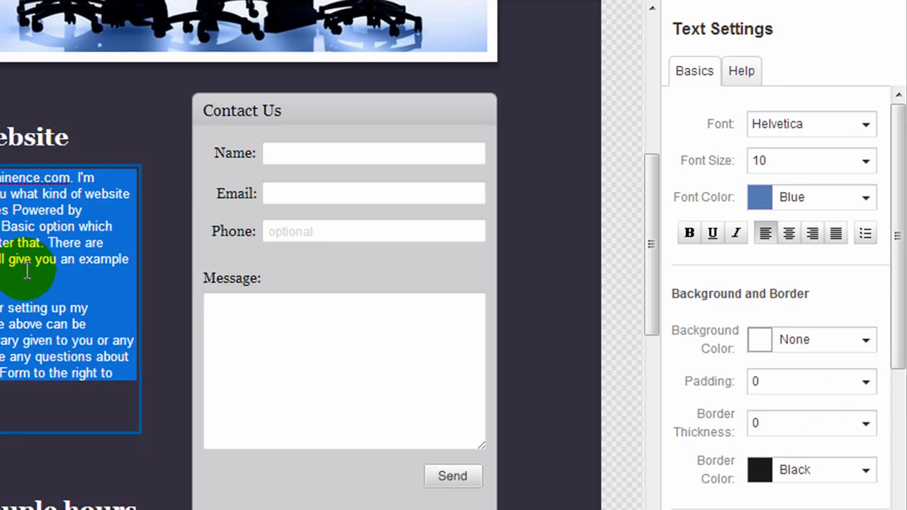
click(1, 211)
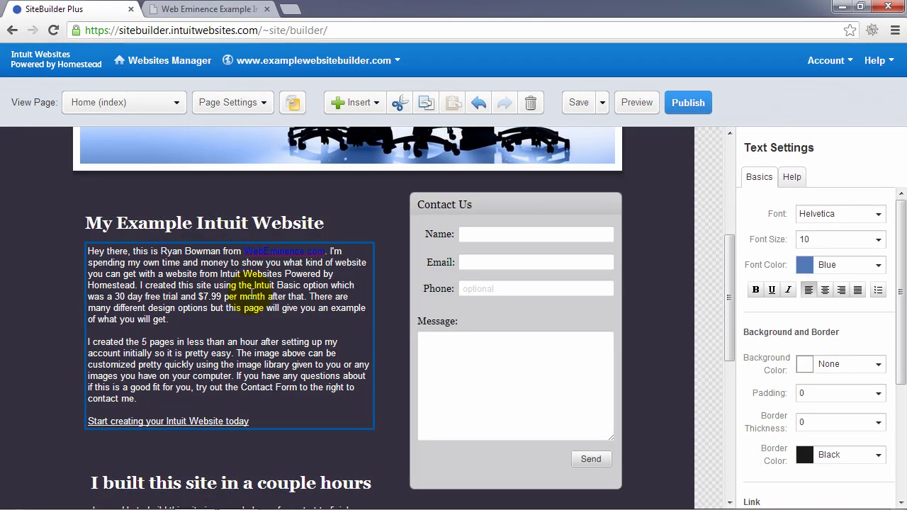
scroll(252, 296, down, 2)
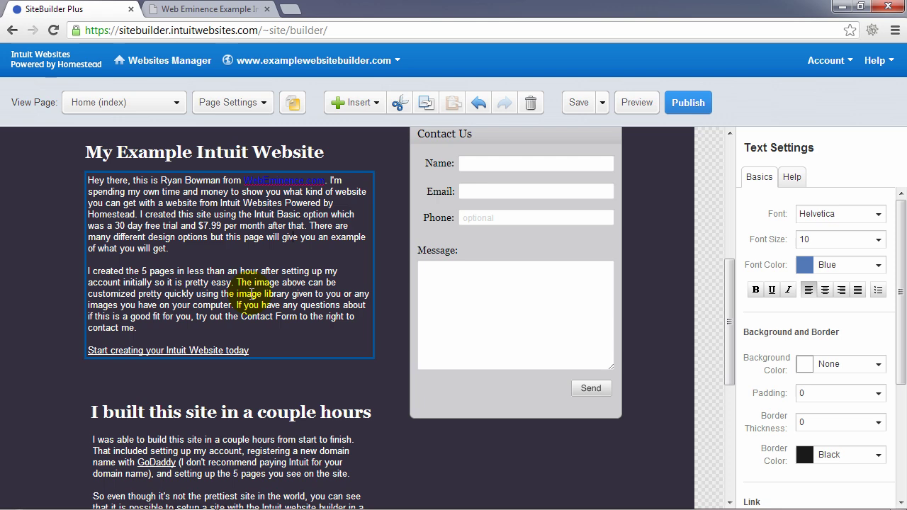
scroll(252, 296, up, 2)
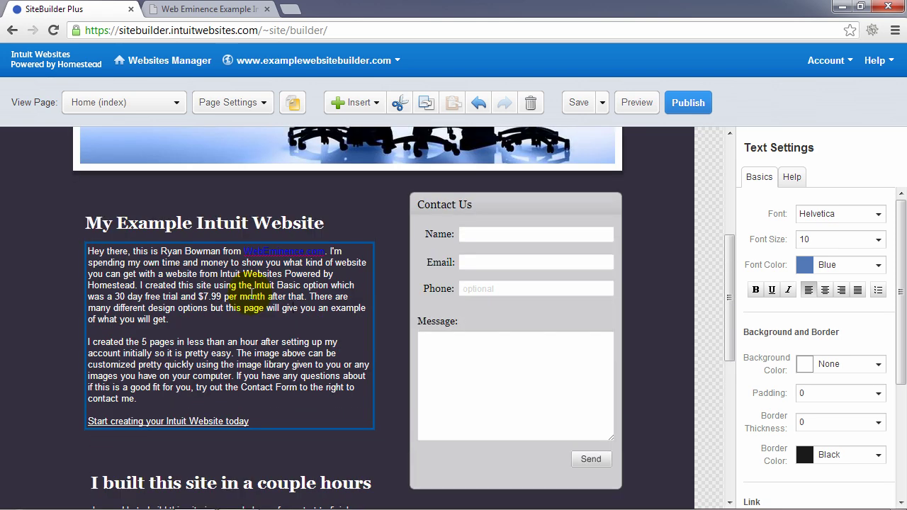
click(252, 292)
scroll(253, 297, up, 1)
scroll(252, 296, down, 4)
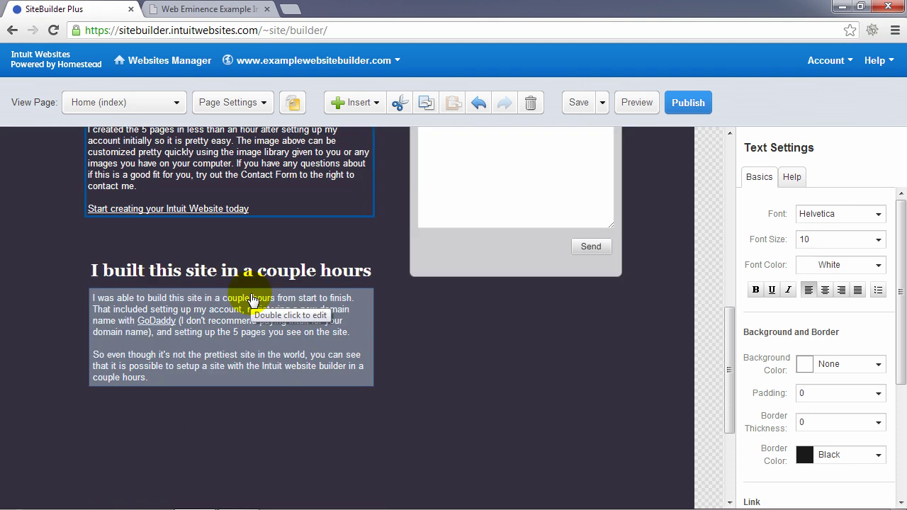
scroll(269, 304, down, 1)
scroll(474, 329, down, 1)
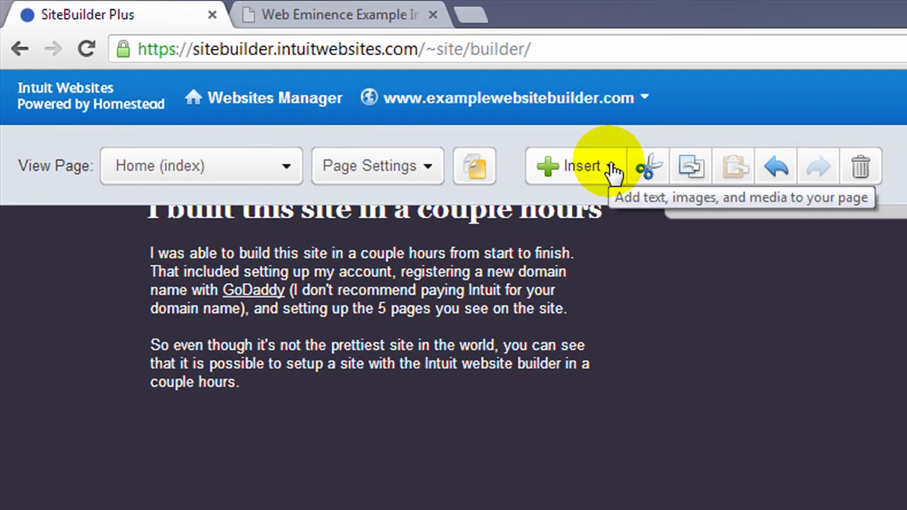
- Add a text box below the couple hours paragraph reading 'text and more text'
click(610, 165)
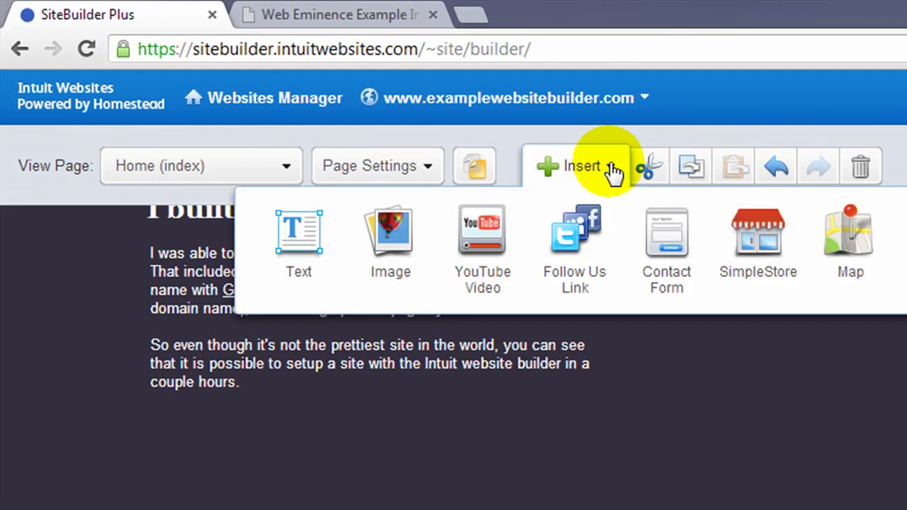
click(294, 241)
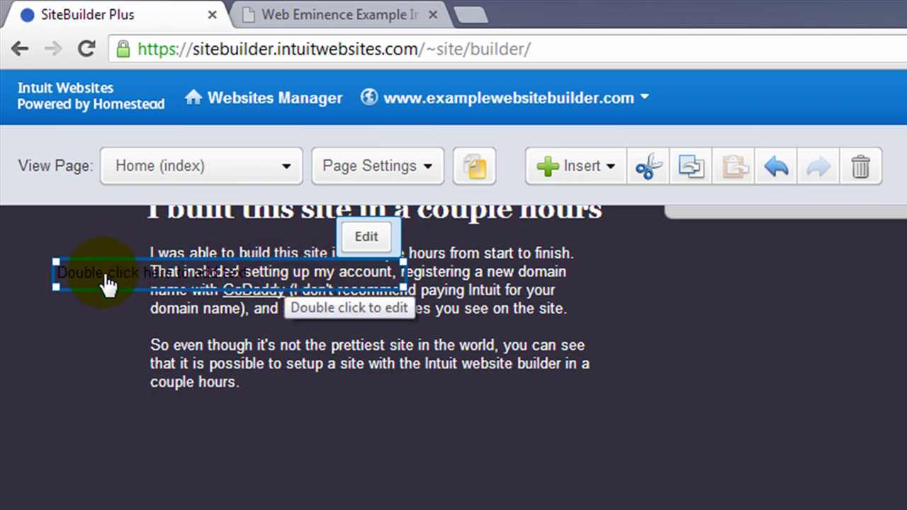
drag(105, 283, 233, 430)
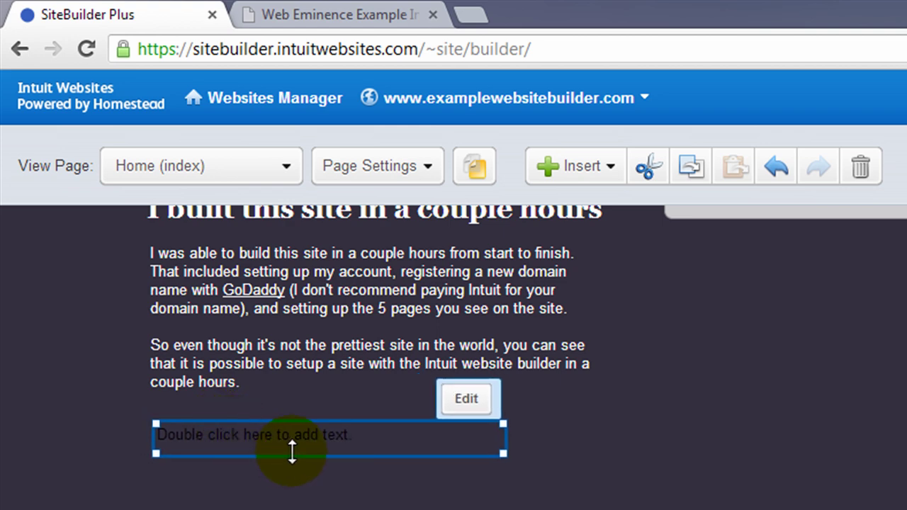
double_click(358, 440)
drag(373, 437, 161, 445)
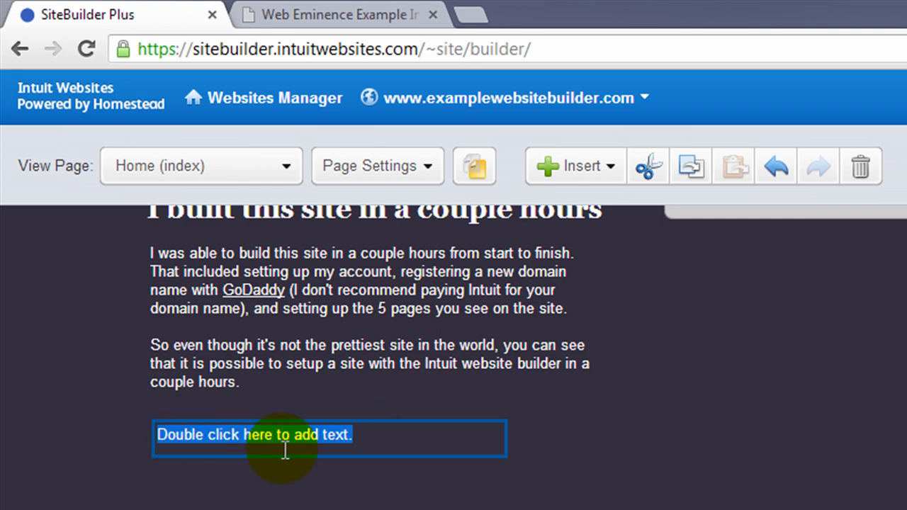
text(te)
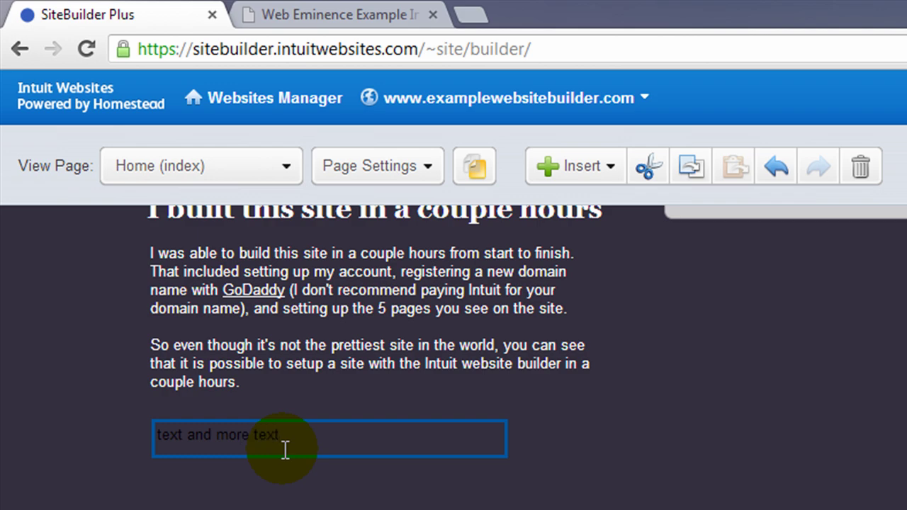
text(xt and more text)
- Format the 'text and more text' line as bold red with a yellow background
drag(300, 435, 101, 450)
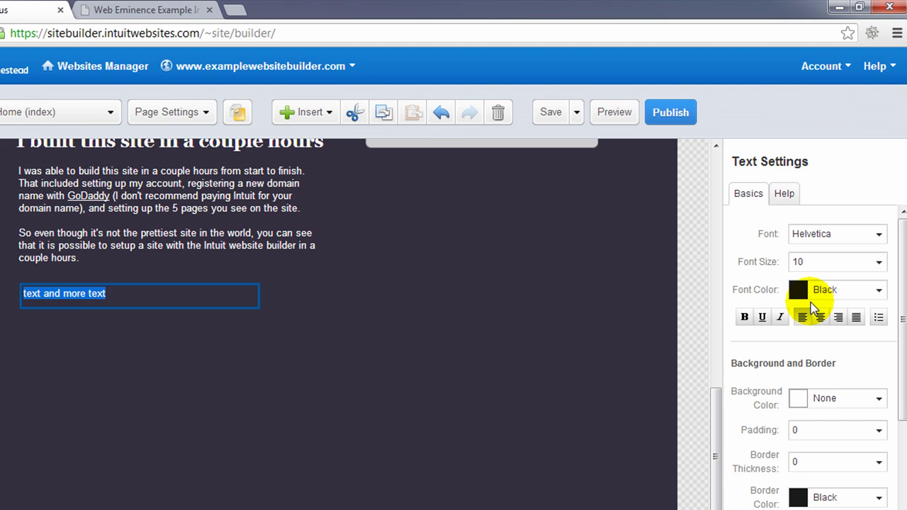
click(798, 292)
click(783, 364)
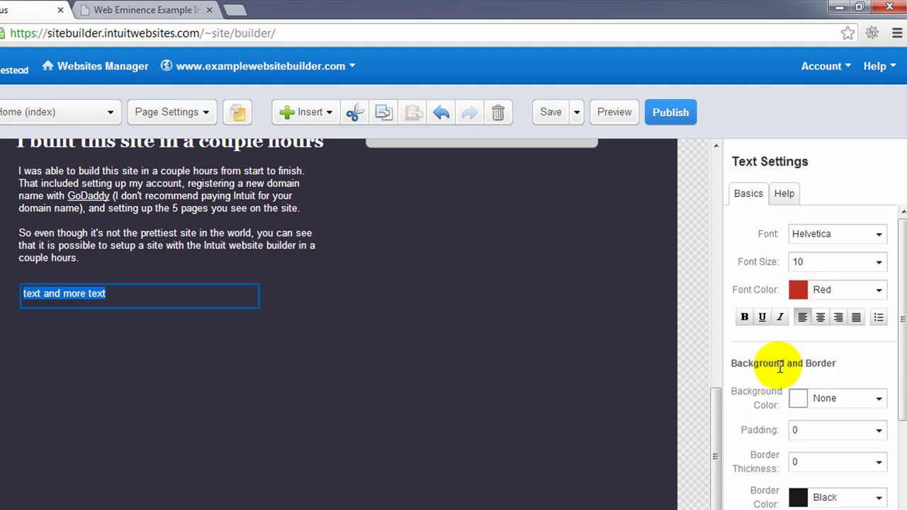
click(744, 317)
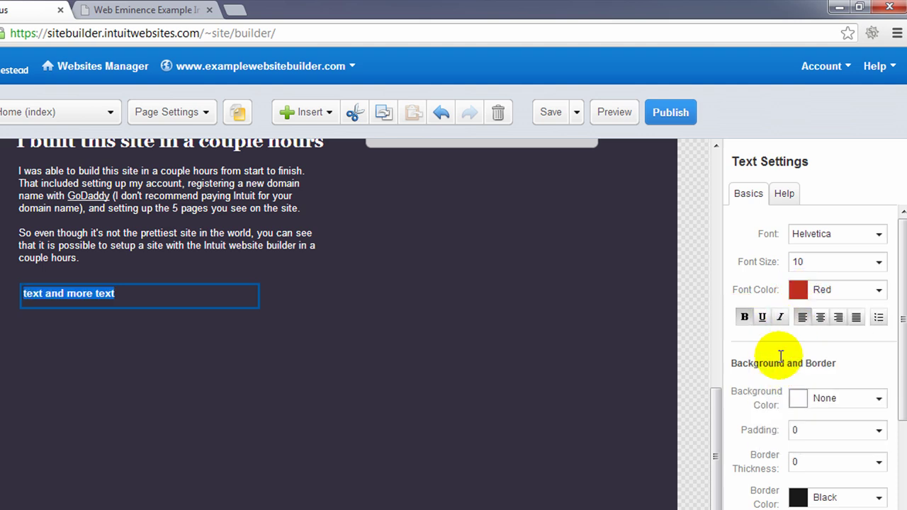
click(872, 400)
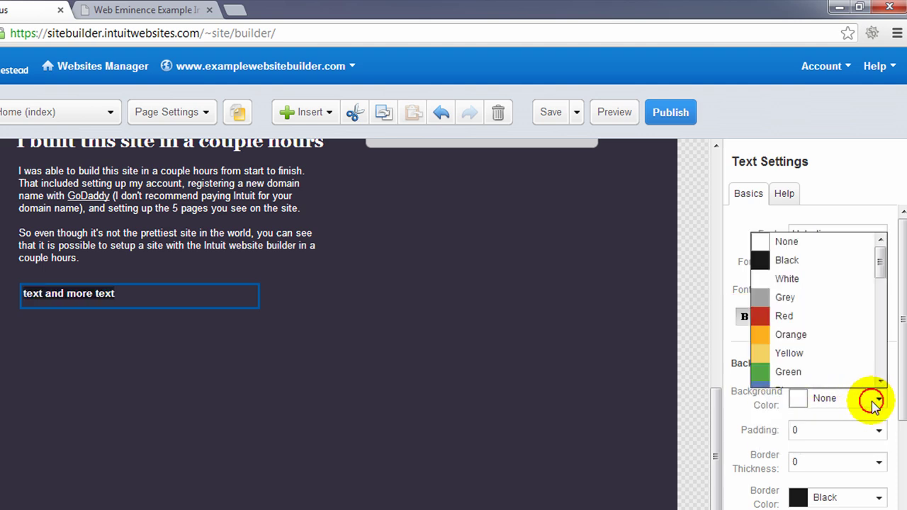
click(799, 350)
click(287, 297)
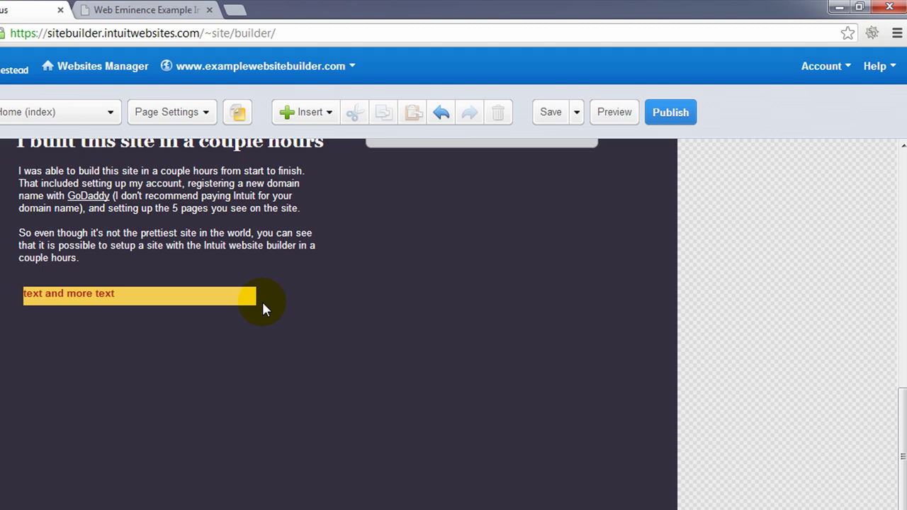
- Insert the Business library photo of a woman at a bookshelf, accepting the size reduction
click(331, 115)
mouse_move(248, 162)
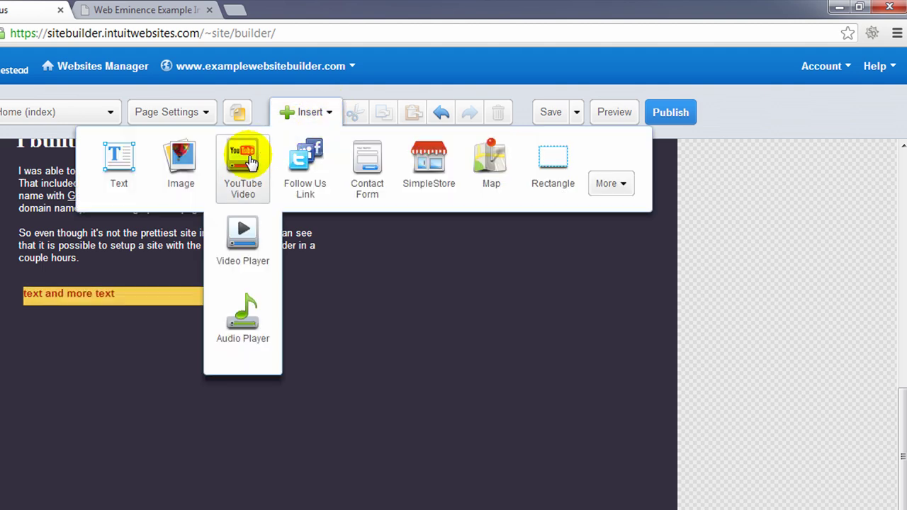
mouse_move(198, 163)
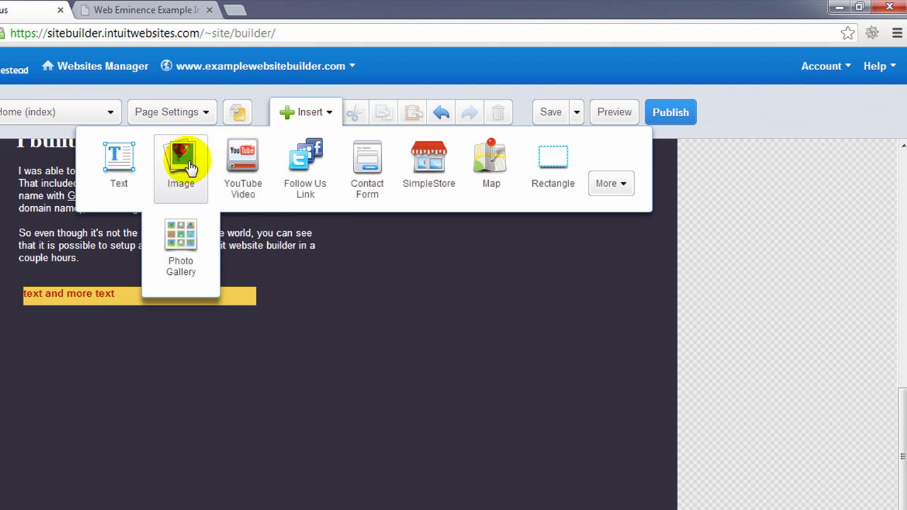
click(190, 166)
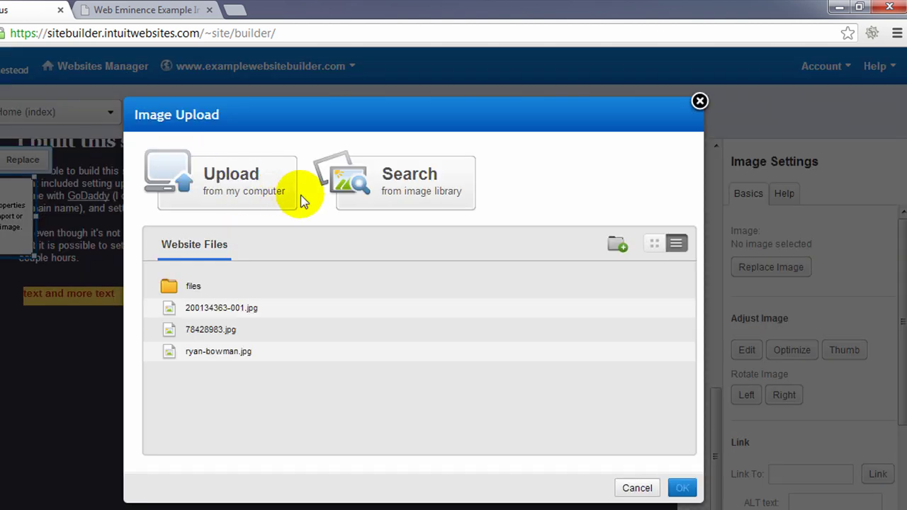
click(452, 183)
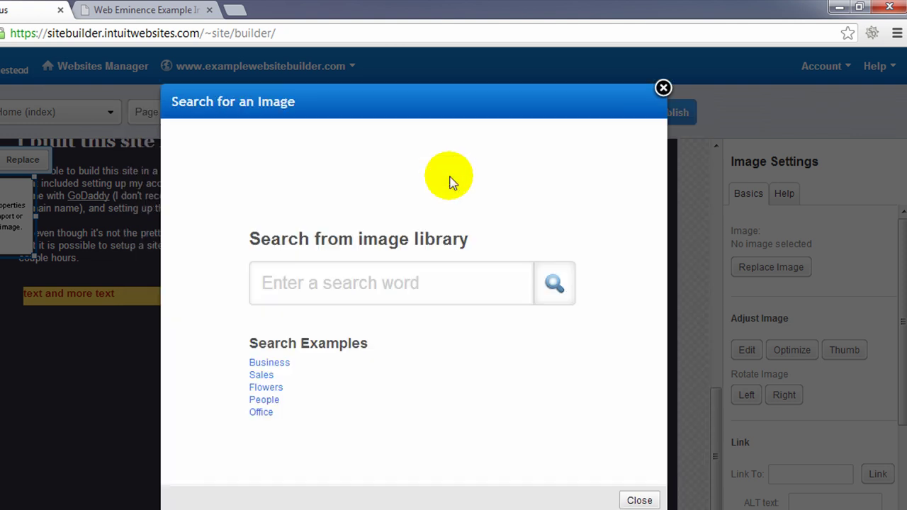
click(269, 363)
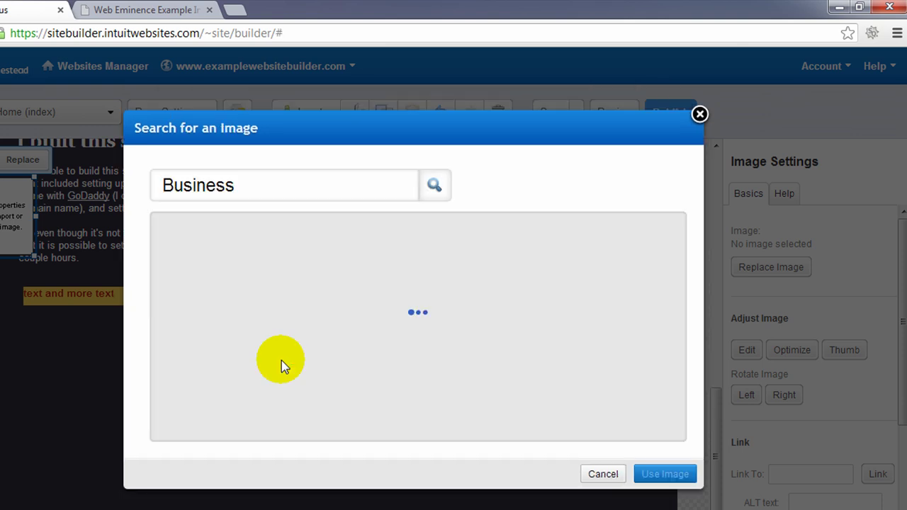
mouse_move(263, 289)
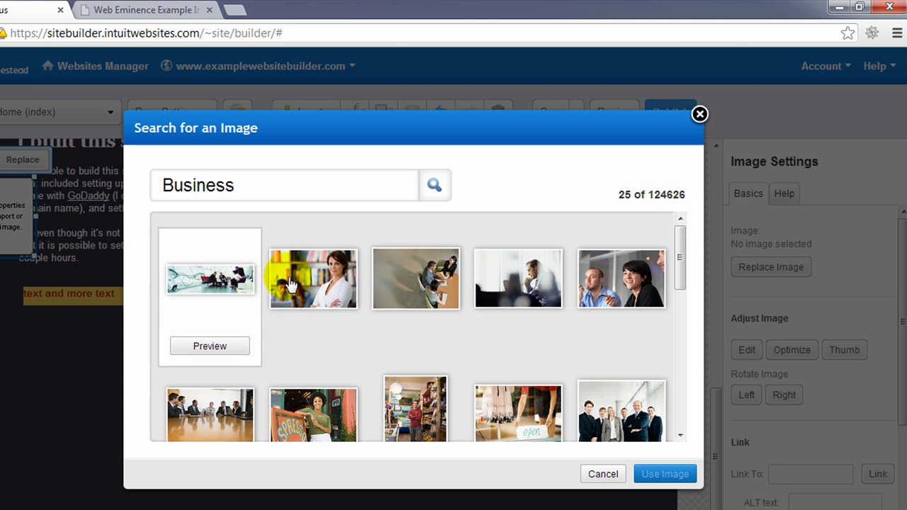
mouse_move(320, 281)
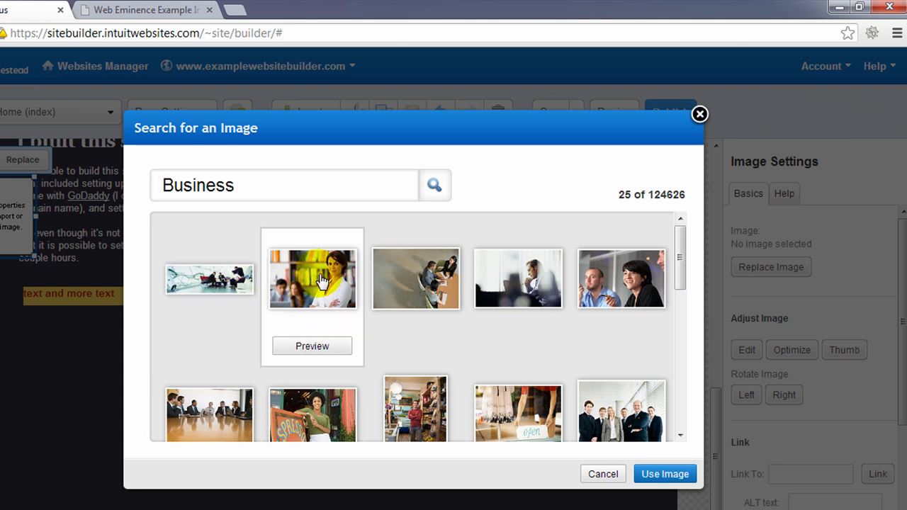
click(320, 281)
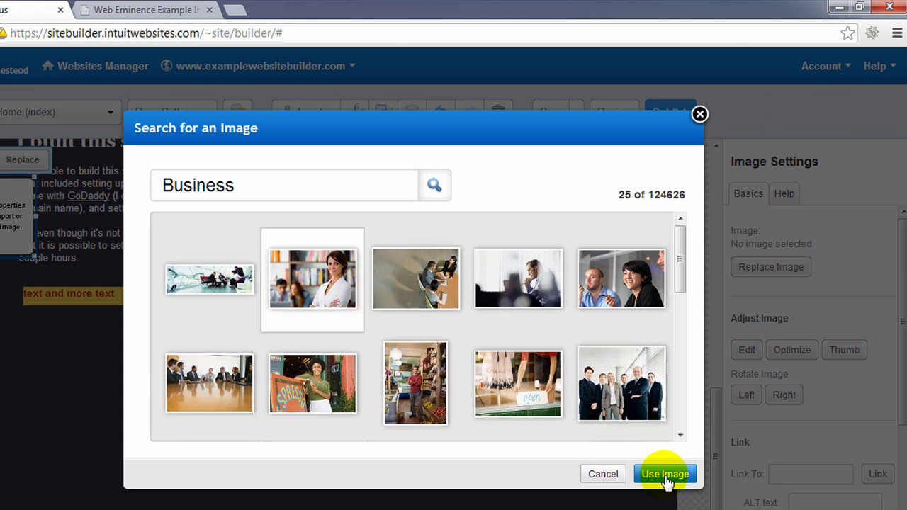
click(664, 475)
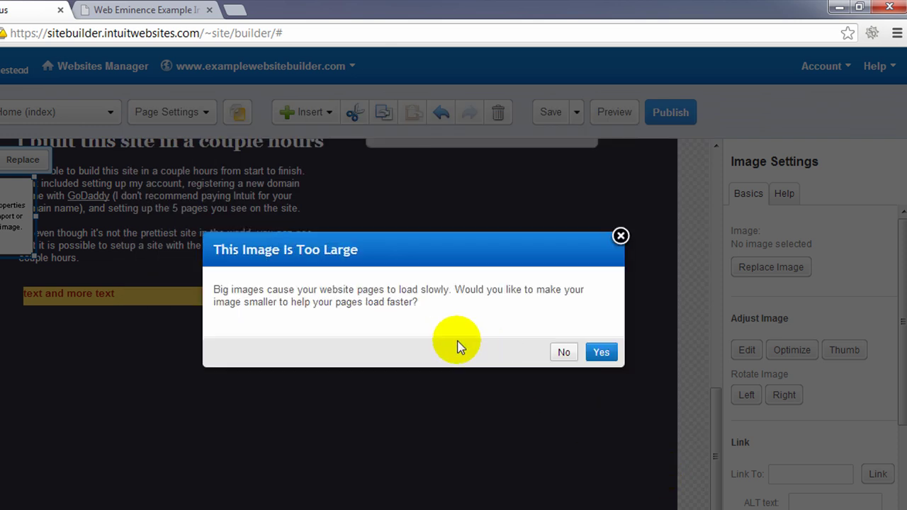
click(602, 352)
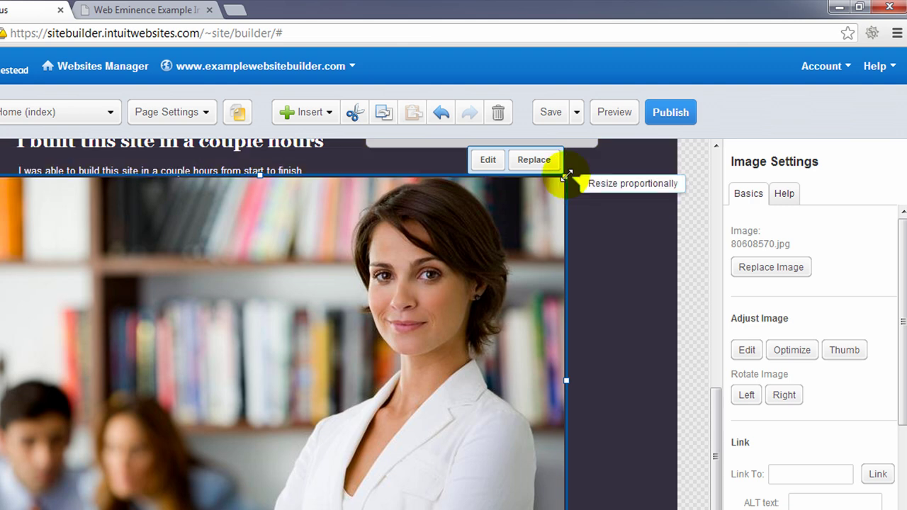
- Shrink the photo with its corner handle and move it just below the yellow text line
drag(567, 173, 321, 404)
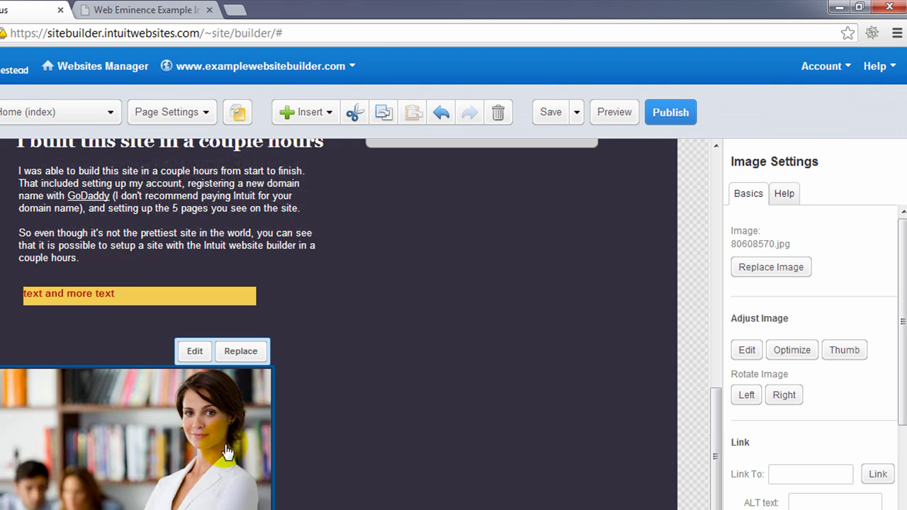
drag(213, 469, 271, 409)
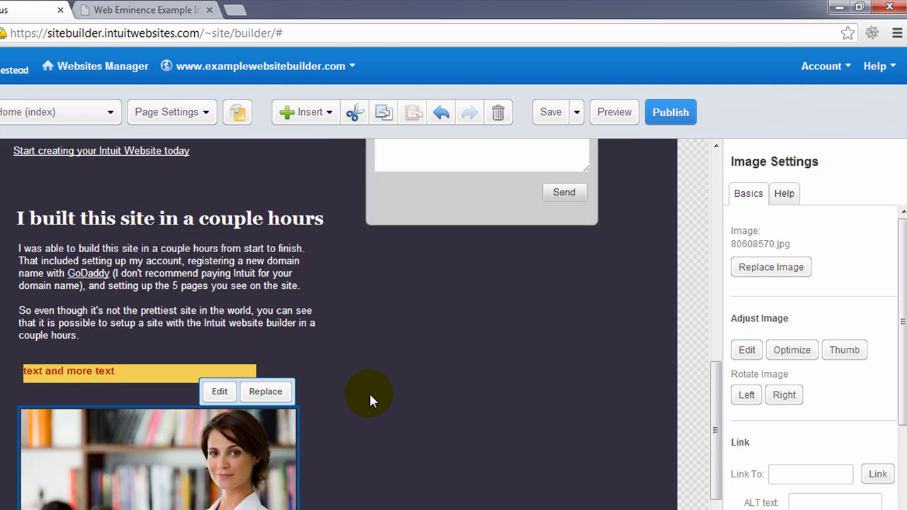
drag(715, 389, 713, 324)
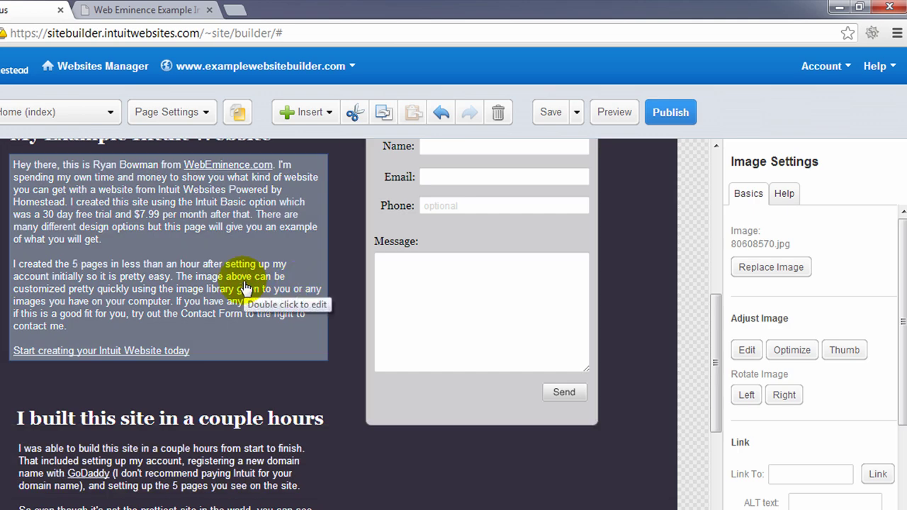
click(244, 288)
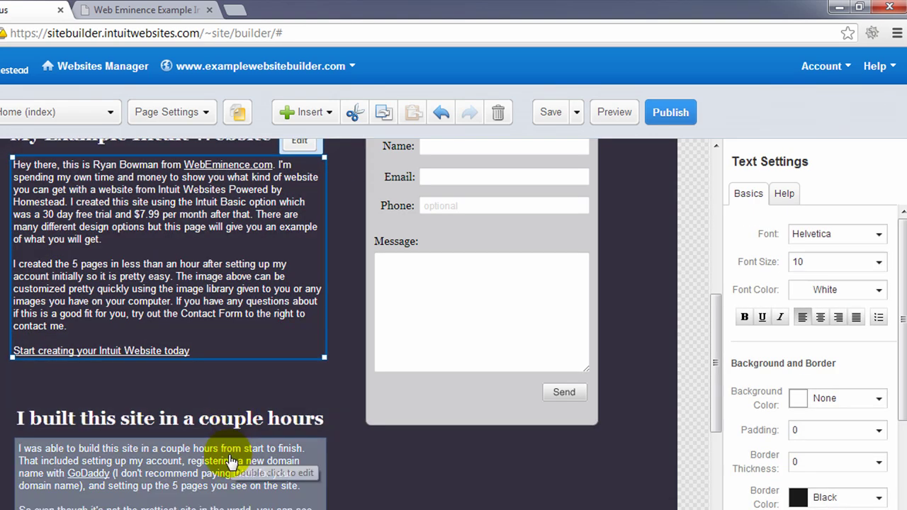
click(231, 461)
scroll(230, 461, down, 3)
click(229, 461)
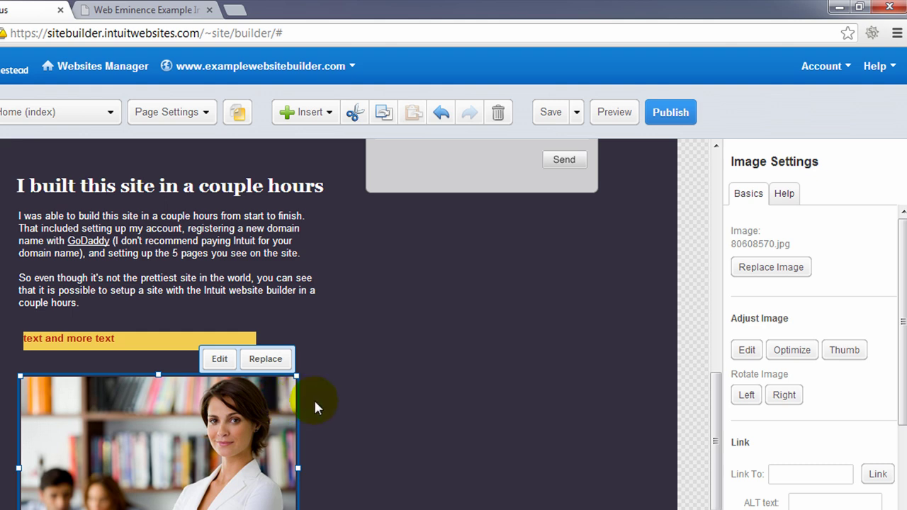
click(399, 404)
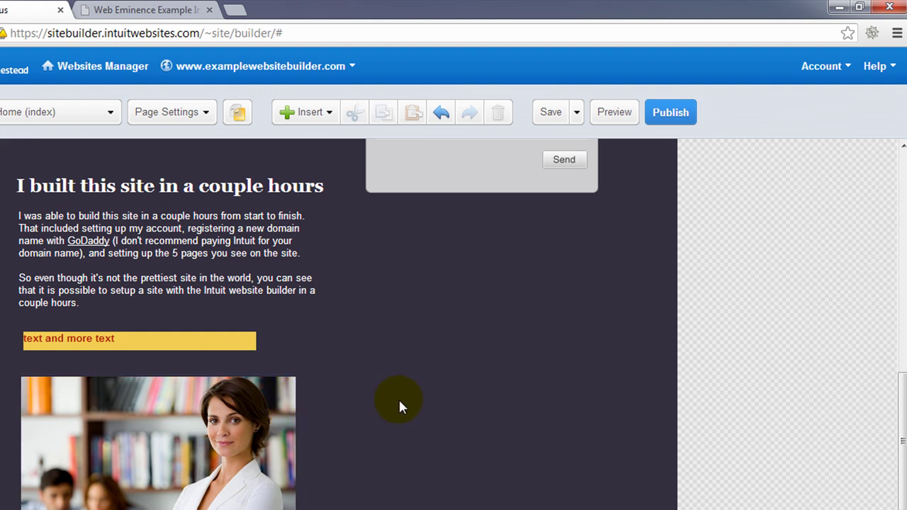
click(328, 113)
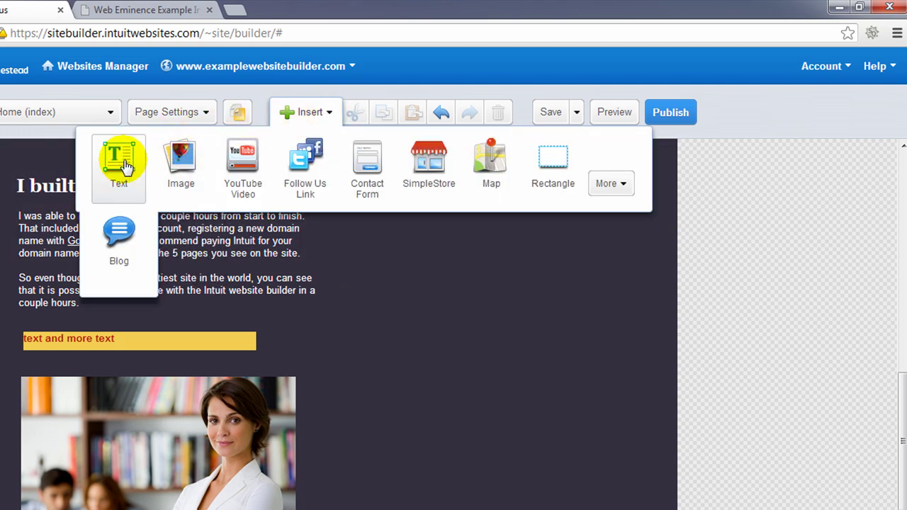
mouse_move(173, 161)
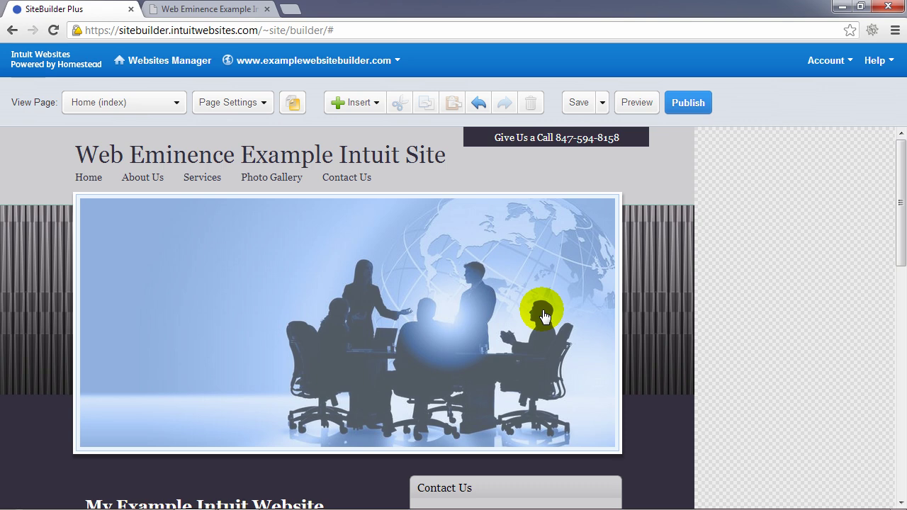
- Switch to the About-Us page, delete the 'Committed to helping' text block, then undo the deletion
click(178, 104)
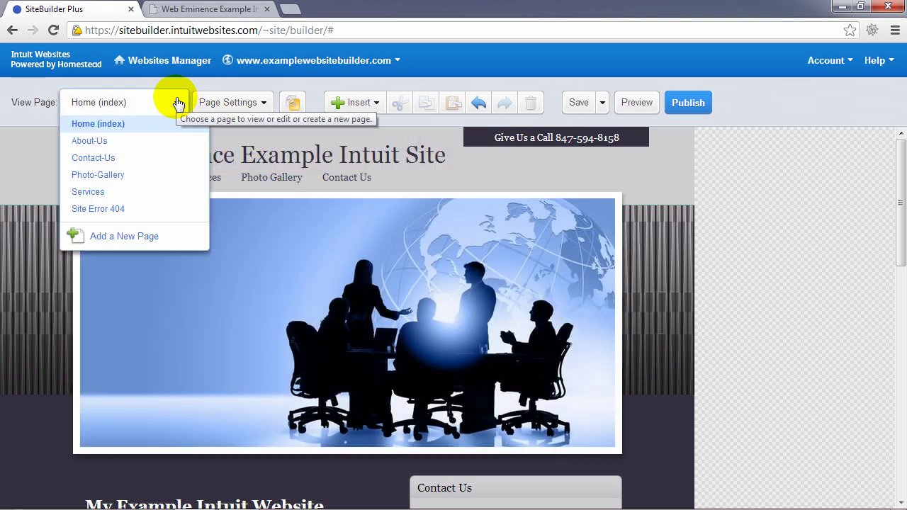
click(103, 144)
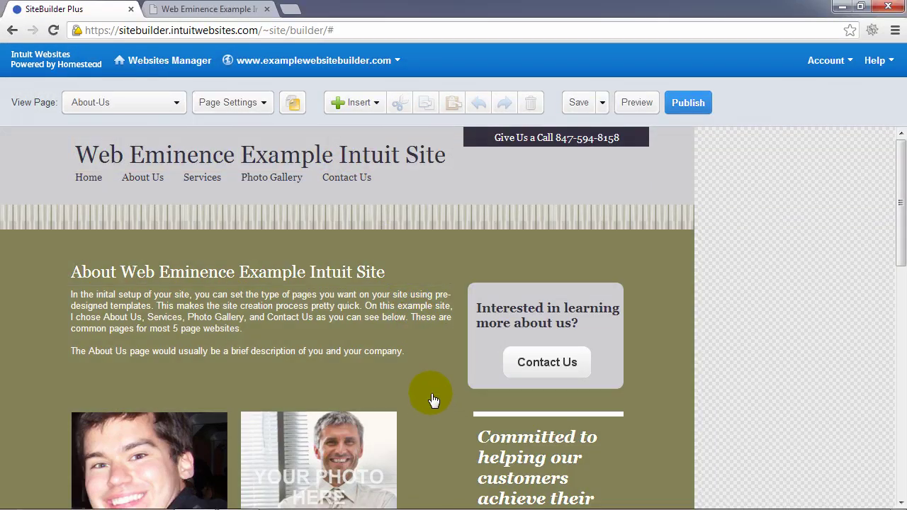
scroll(434, 412, down, 2)
scroll(434, 411, down, 1)
scroll(434, 411, up, 3)
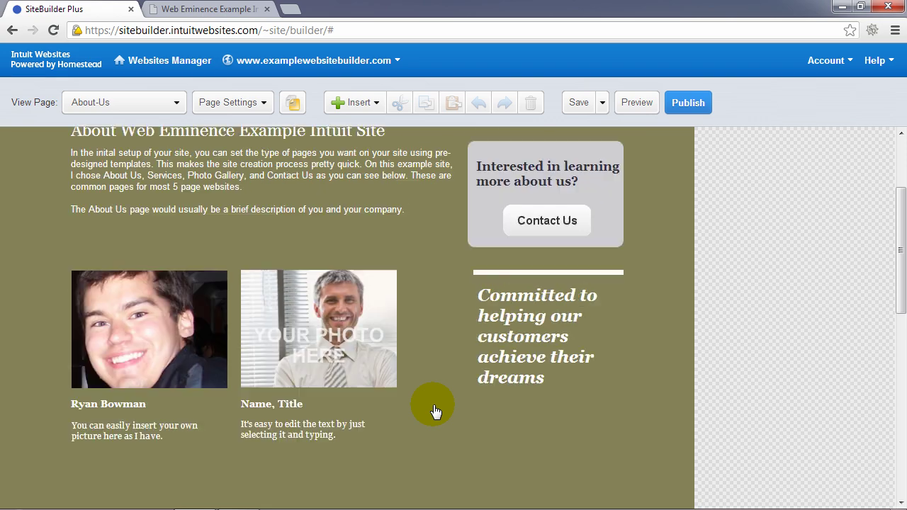
scroll(376, 305, down, 1)
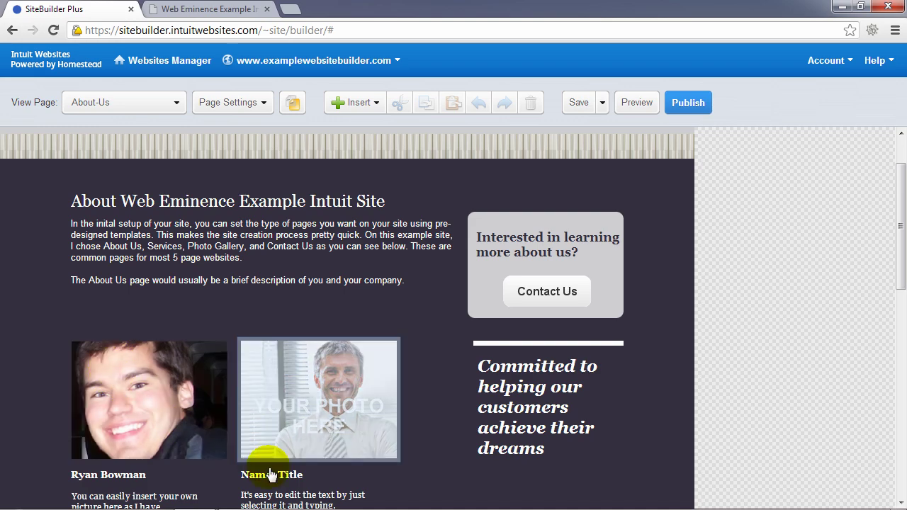
click(506, 402)
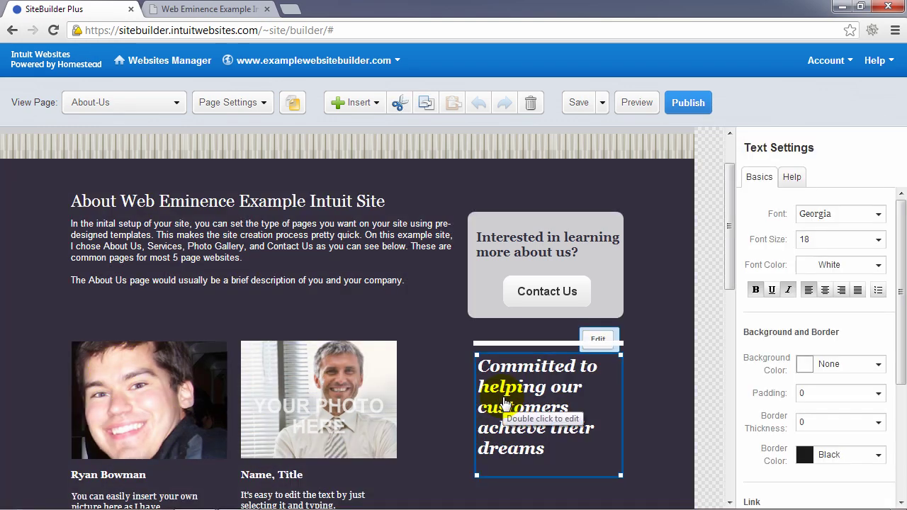
key(Delete)
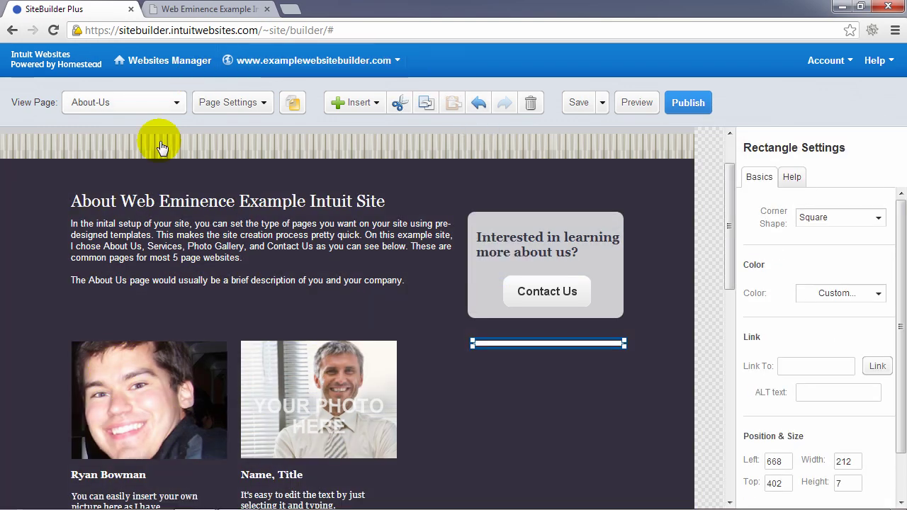
key(ctrl+z)
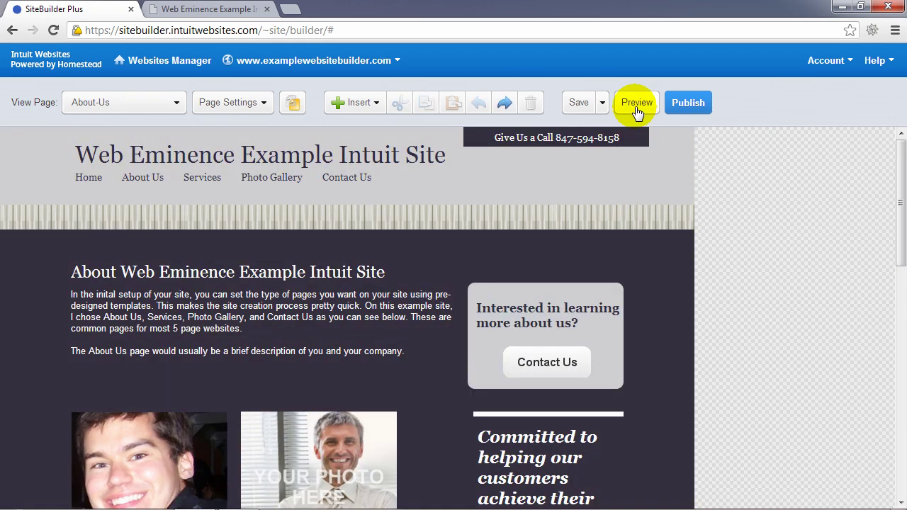
- Preview the site, reload the About Us preview, scroll the home page preview, then return to the editor
click(636, 107)
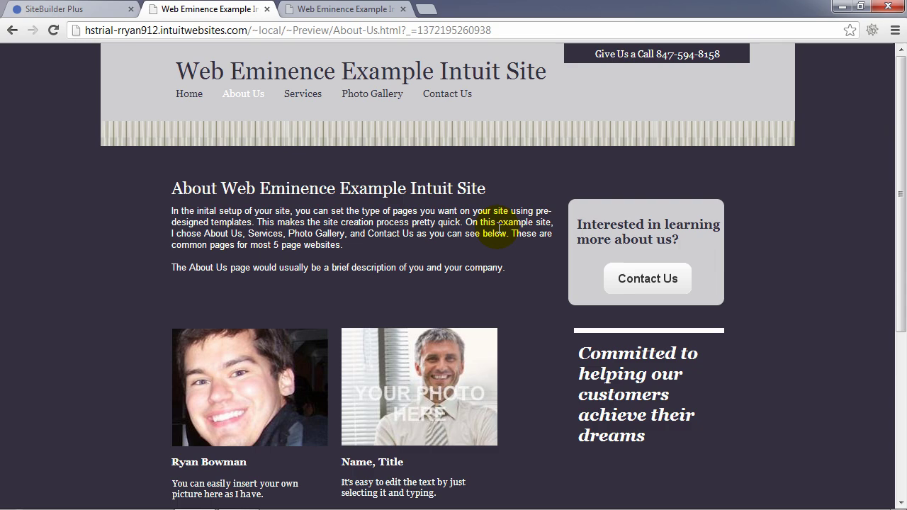
scroll(499, 228, down, 2)
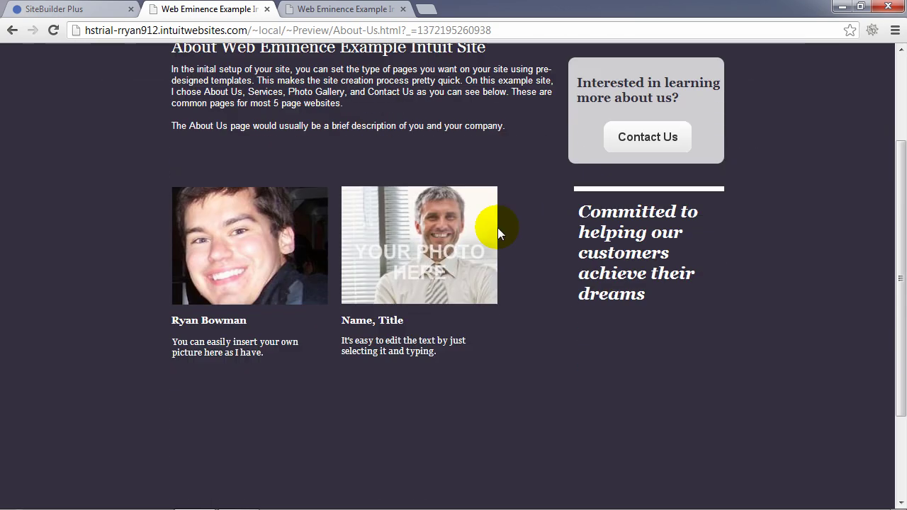
scroll(499, 228, up, 2)
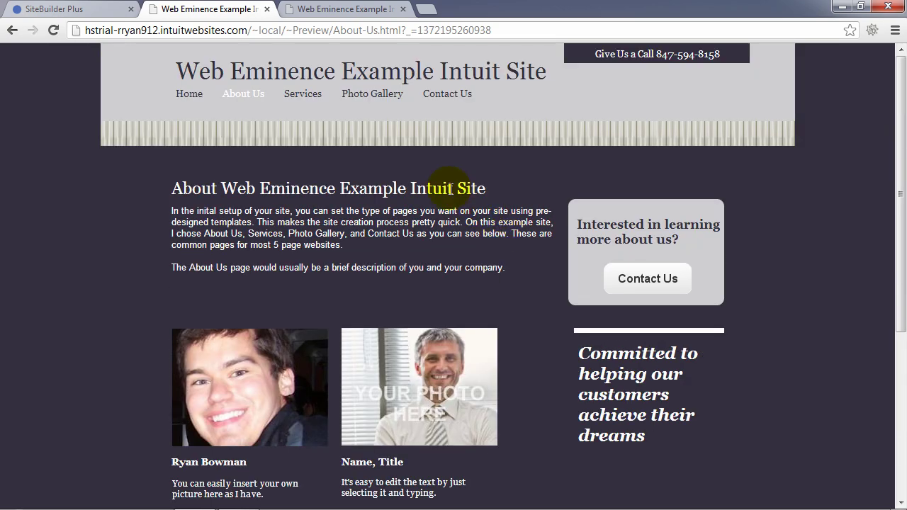
click(231, 108)
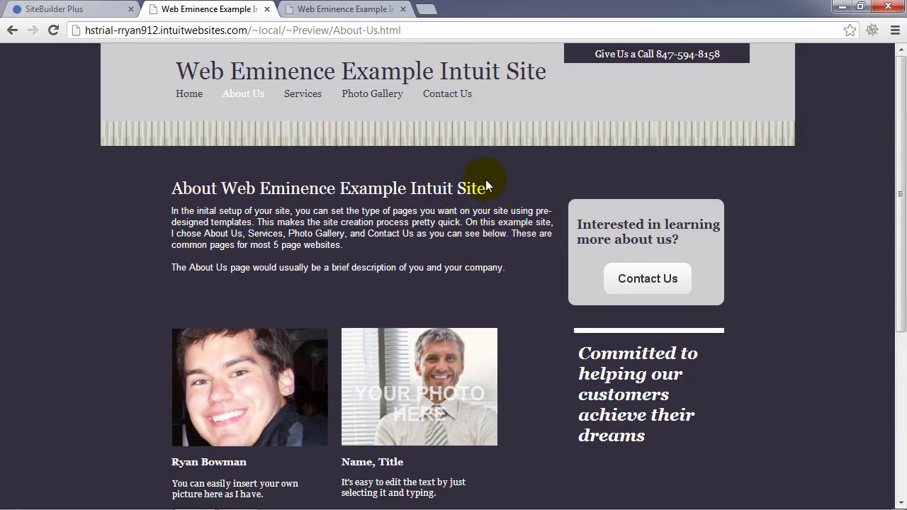
click(197, 99)
scroll(425, 316, down, 6)
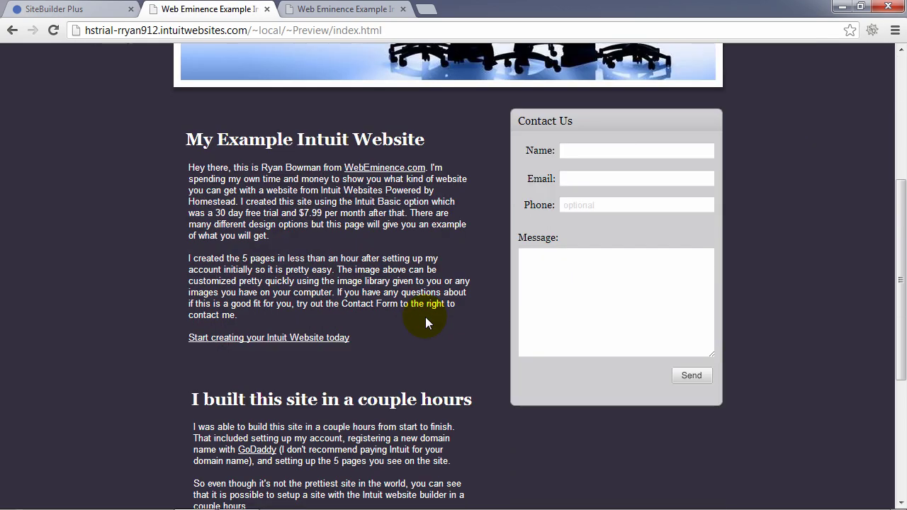
scroll(425, 319, down, 2)
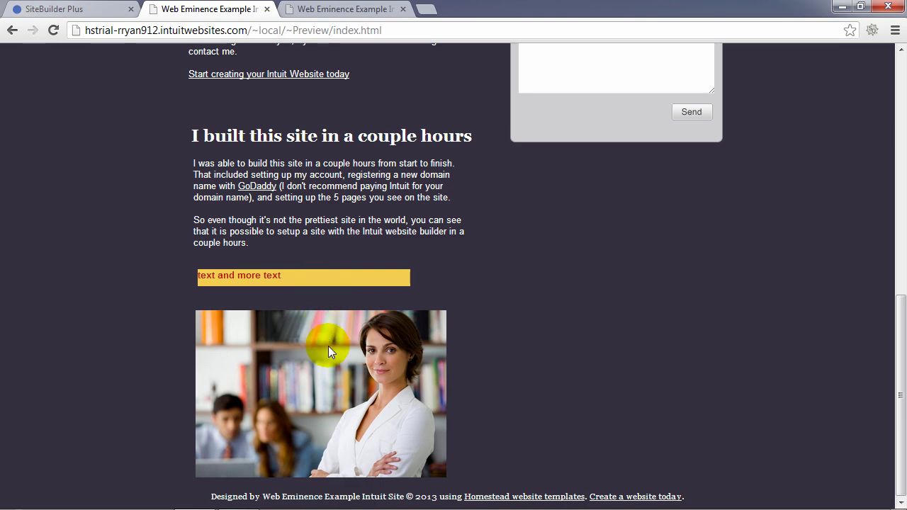
click(78, 10)
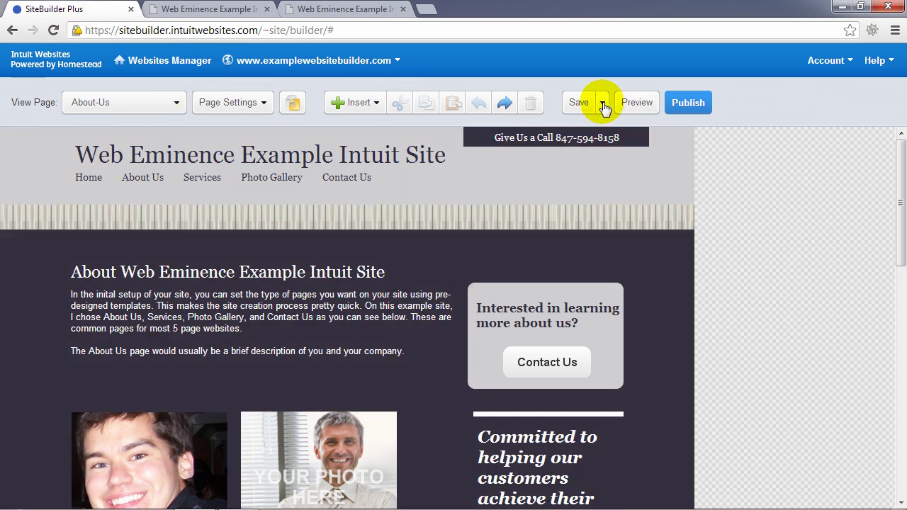
- Discard the unsaved page edits and return to the Websites Manager overview
click(603, 105)
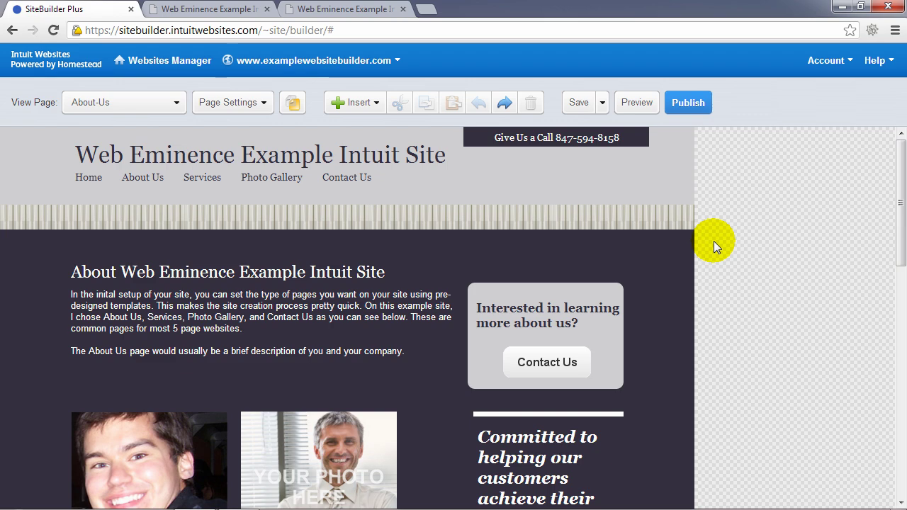
click(186, 64)
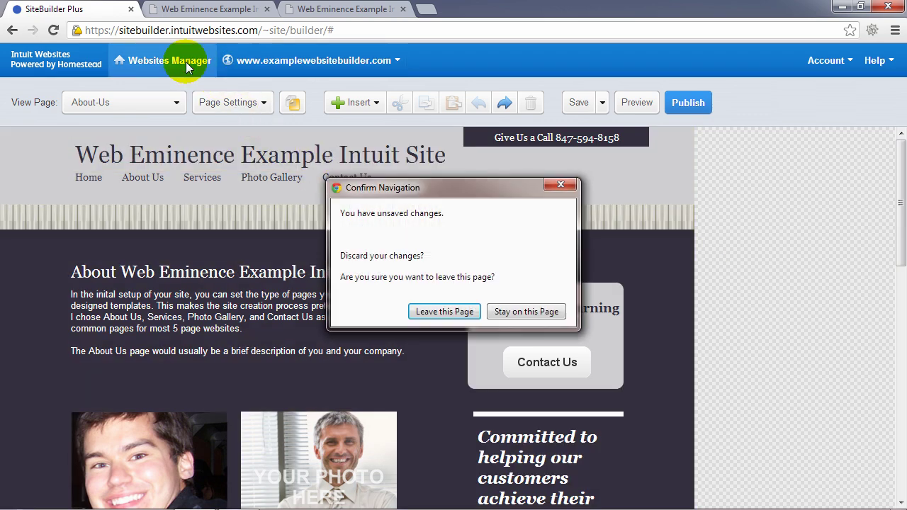
click(467, 320)
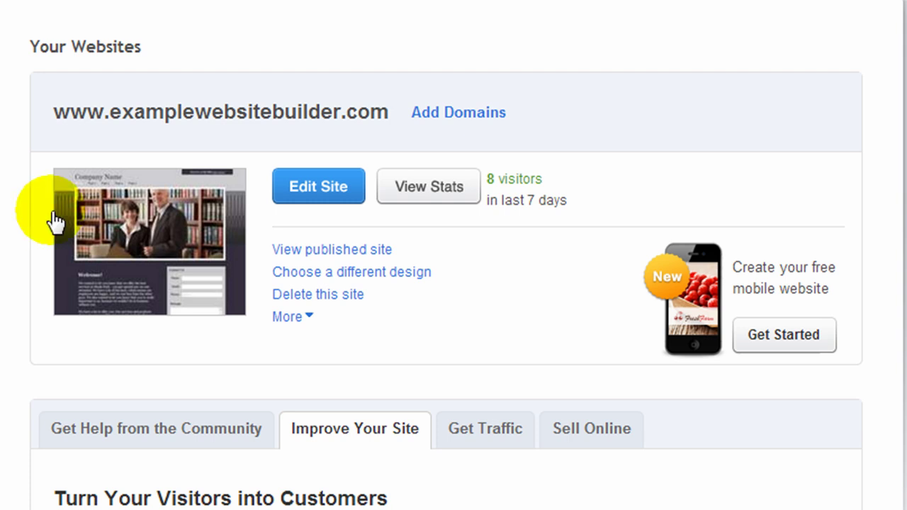
click(411, 278)
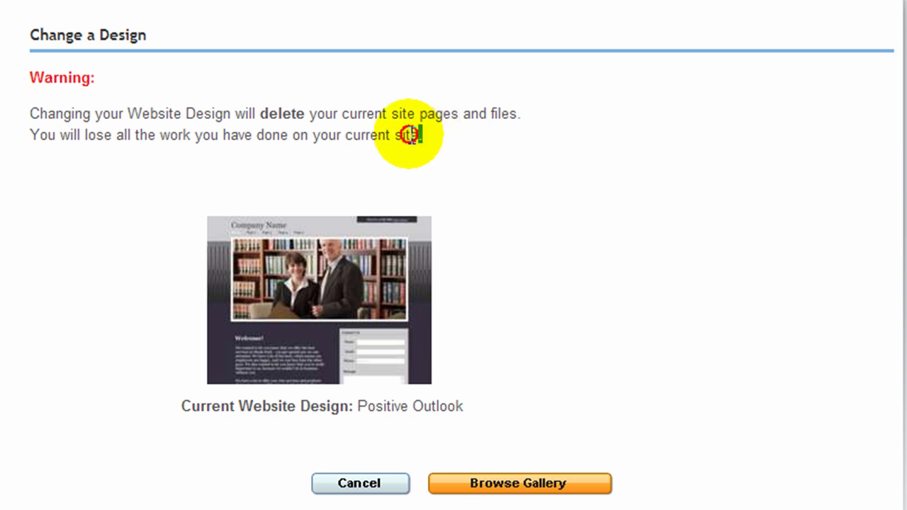
- Acknowledge the warning about losing the Positive Outlook design's pages and open Browse Gallery
drag(423, 135, 32, 119)
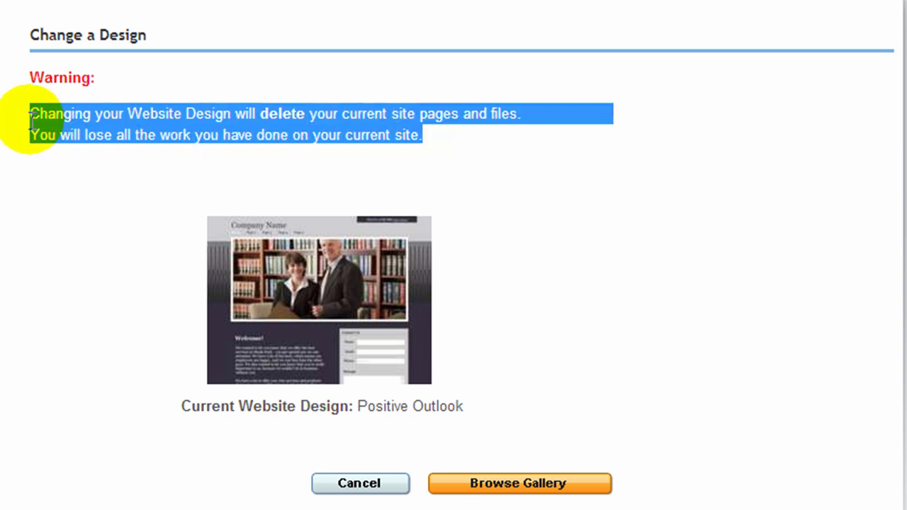
click(31, 120)
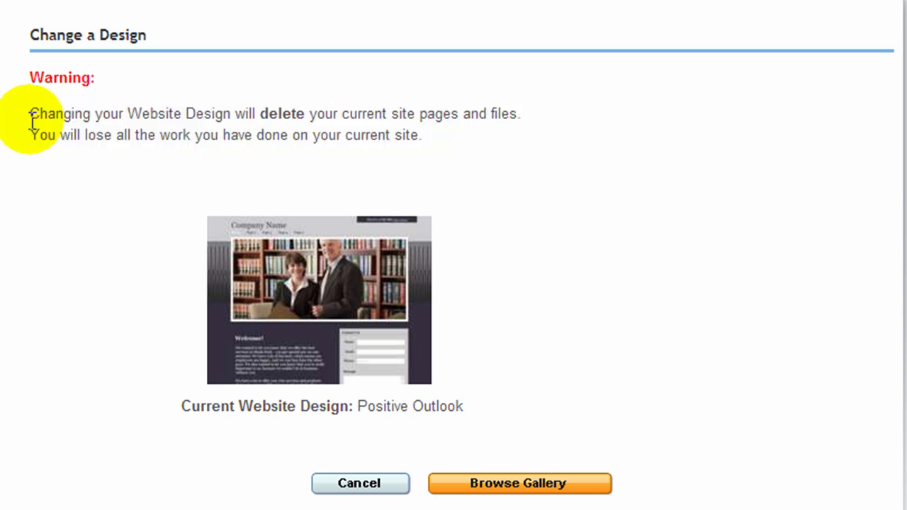
click(482, 492)
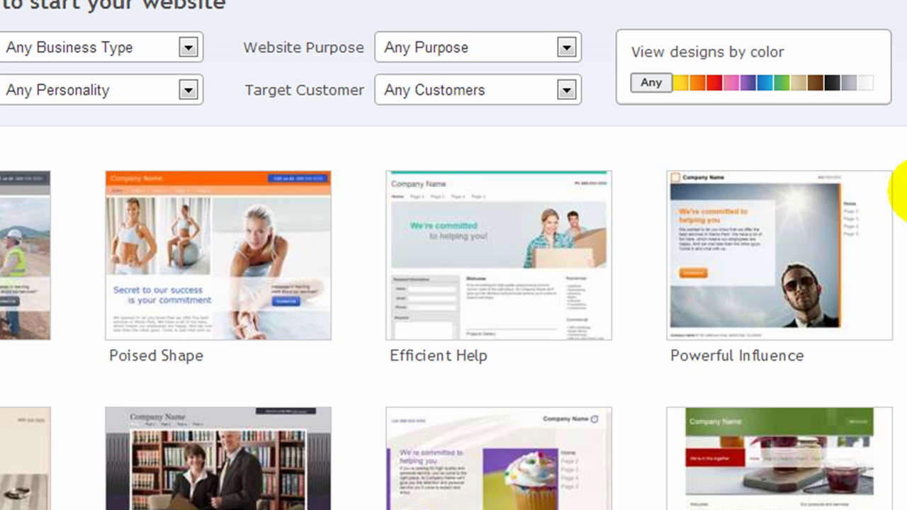
scroll(454, 319, down, 3)
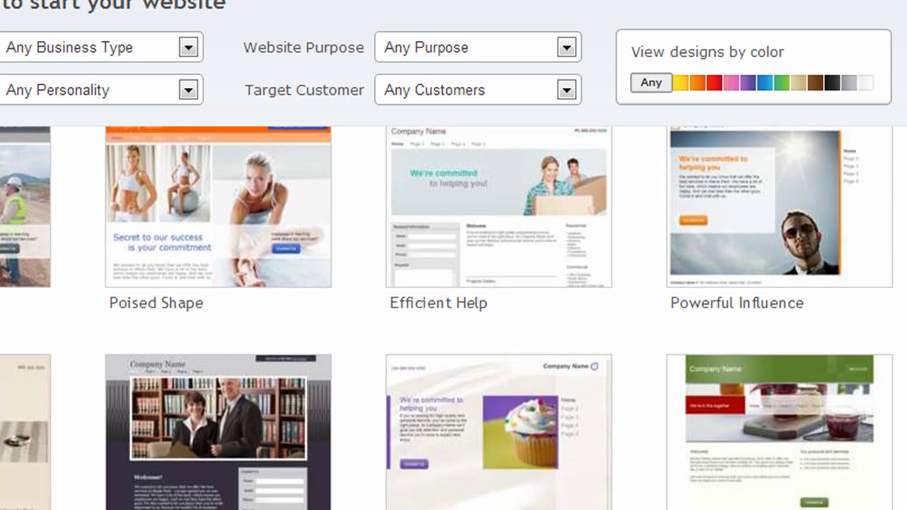
scroll(454, 319, down, 4)
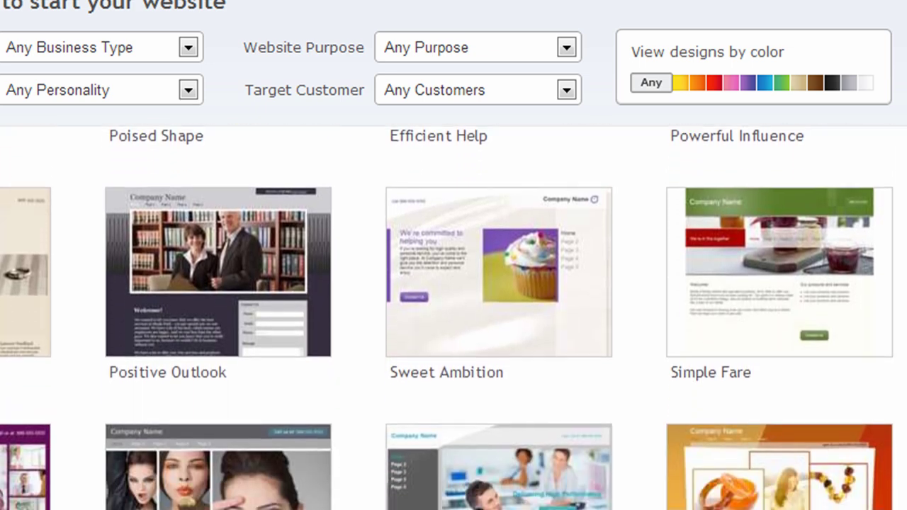
scroll(454, 319, down, 4)
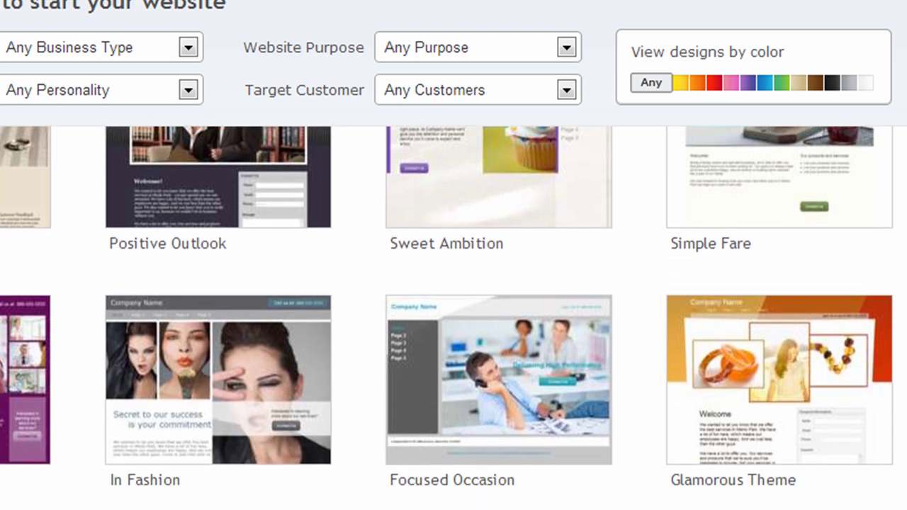
scroll(454, 318, down, 5)
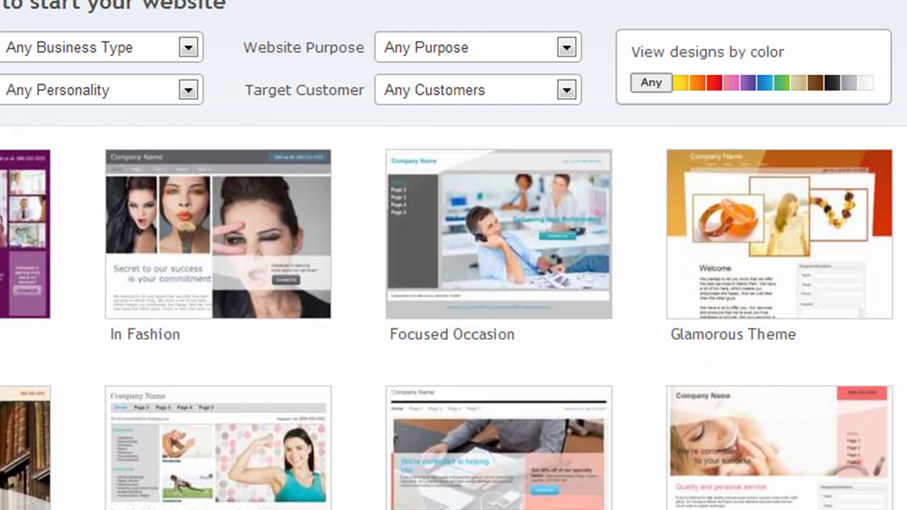
scroll(454, 318, down, 3)
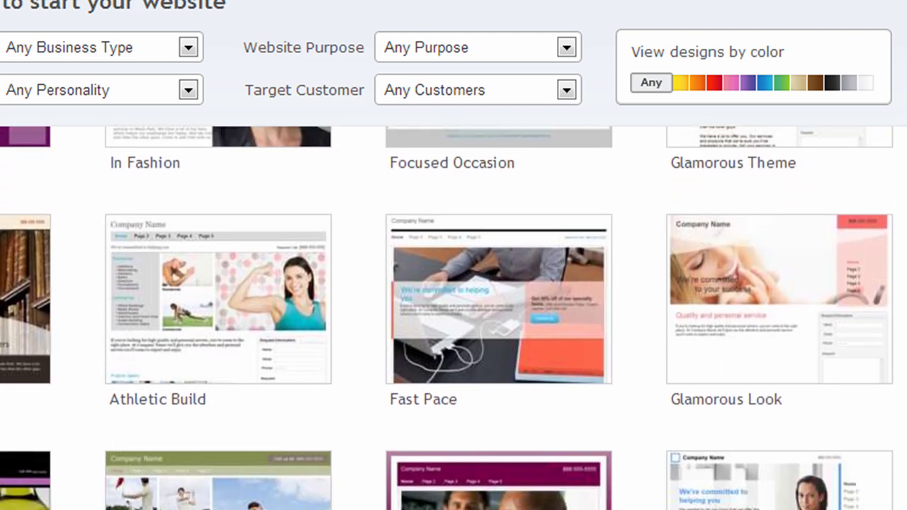
scroll(454, 319, down, 4)
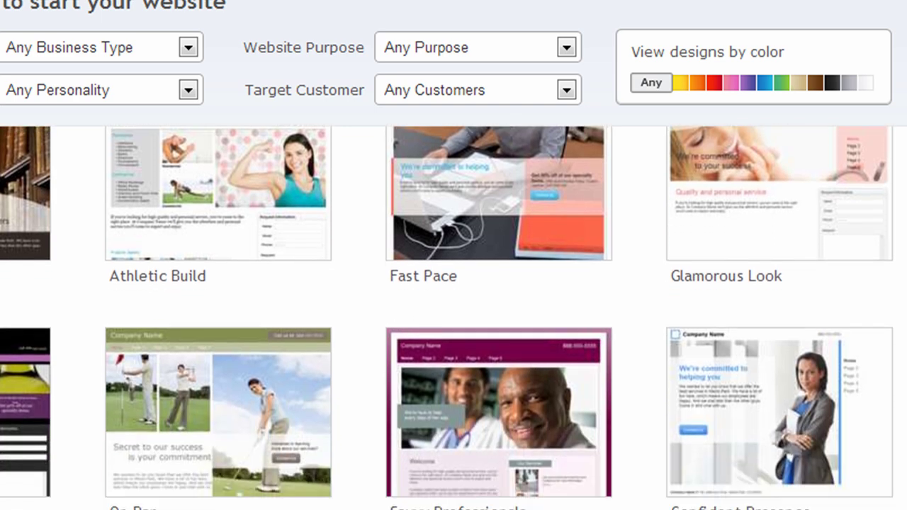
scroll(454, 319, down, 4)
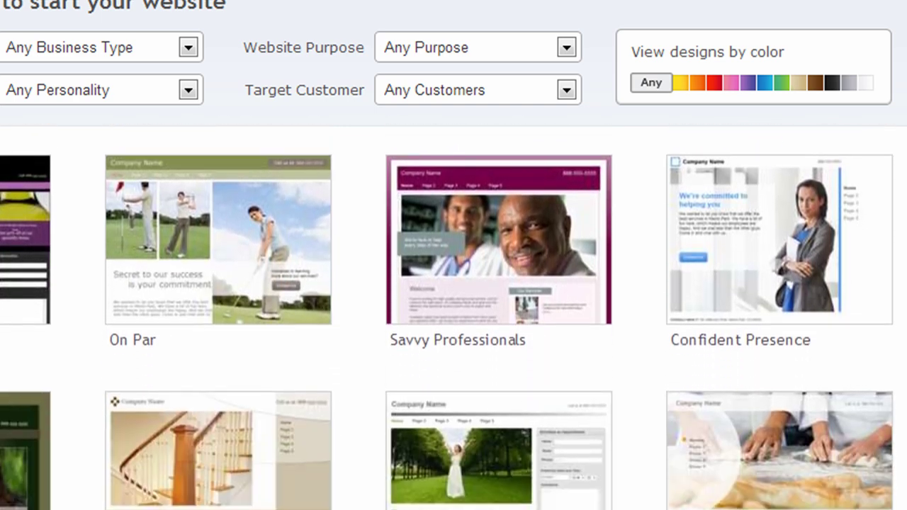
scroll(454, 319, down, 1)
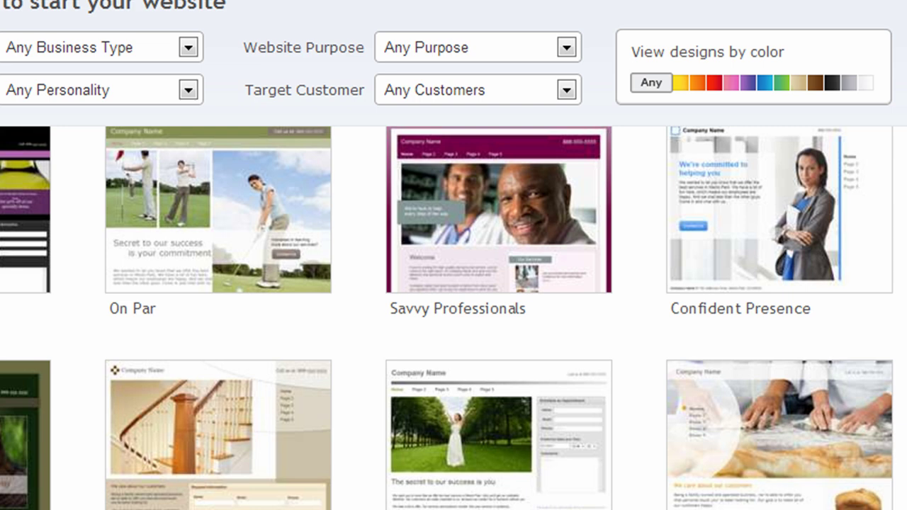
scroll(454, 319, down, 1)
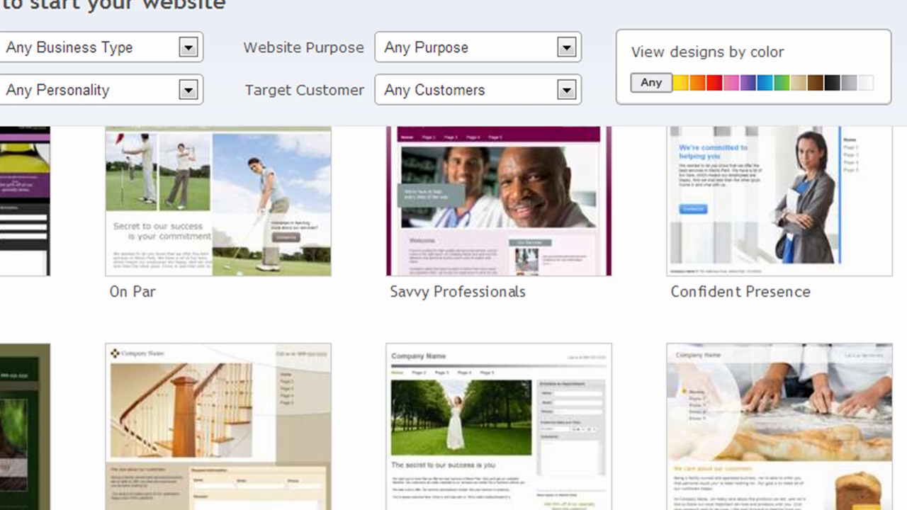
scroll(454, 318, down, 5)
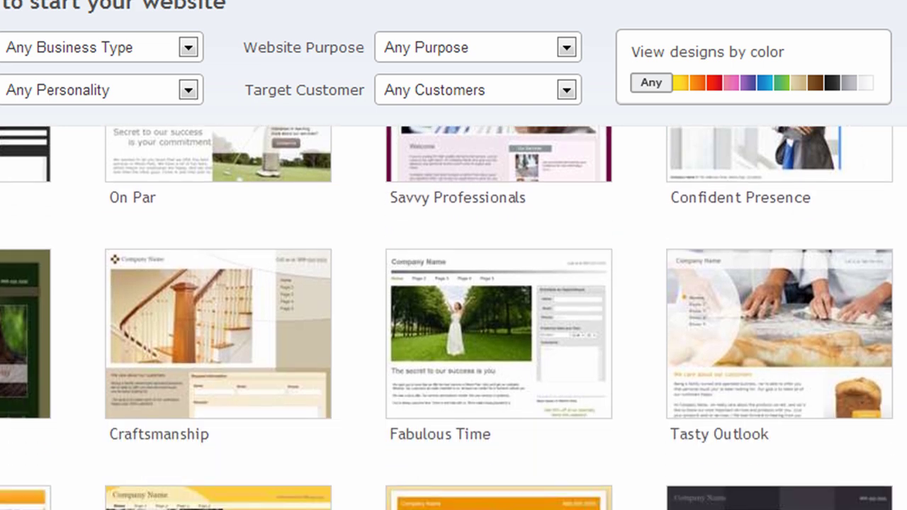
scroll(454, 319, down, 3)
scroll(453, 319, down, 7)
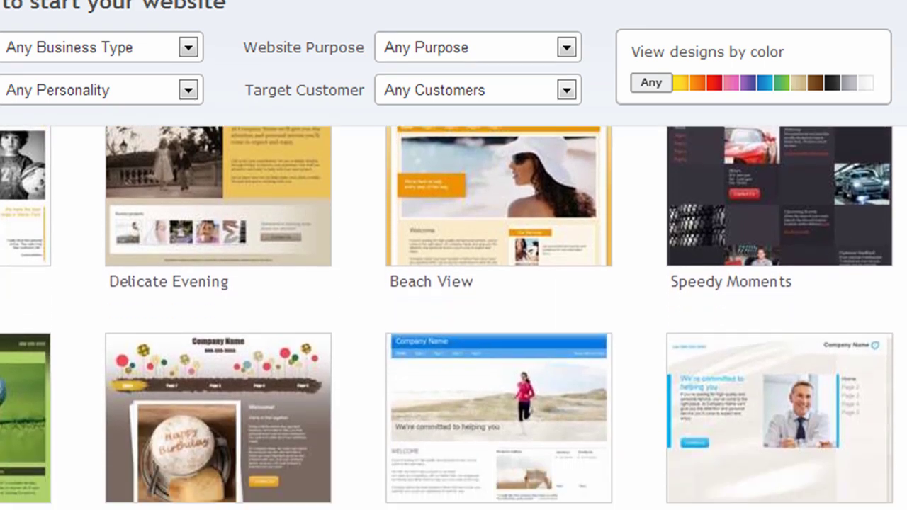
scroll(453, 319, down, 8)
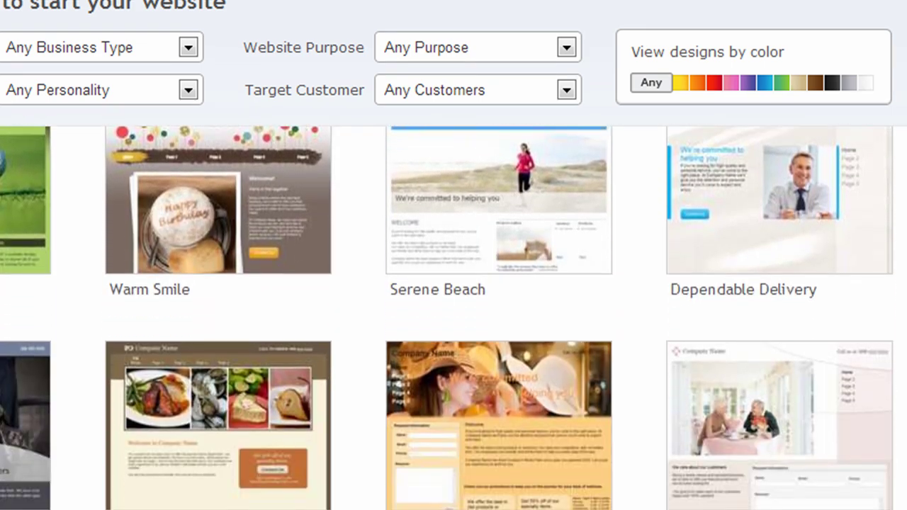
scroll(453, 319, down, 2)
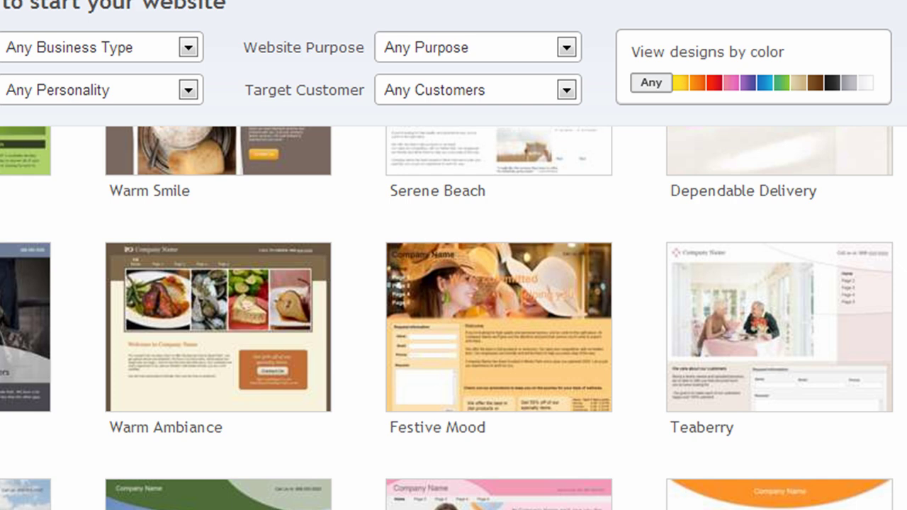
scroll(454, 319, up, 5)
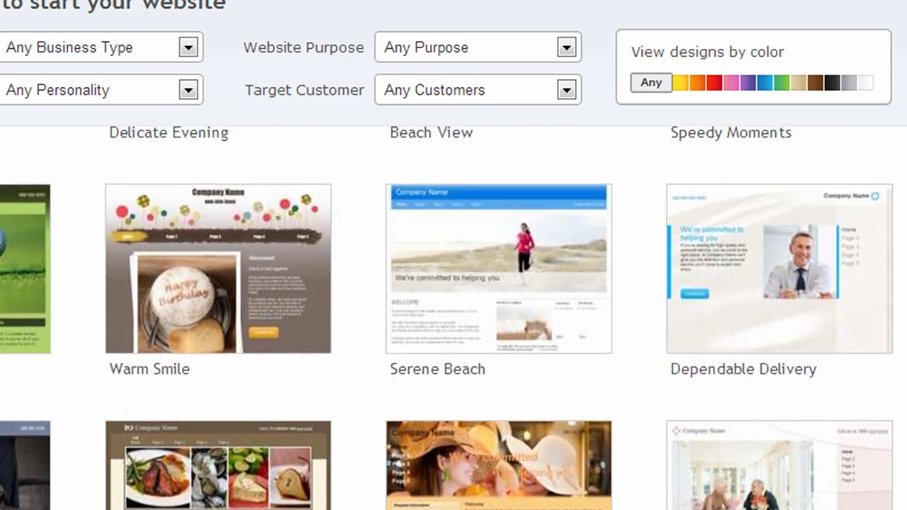
scroll(454, 319, up, 13)
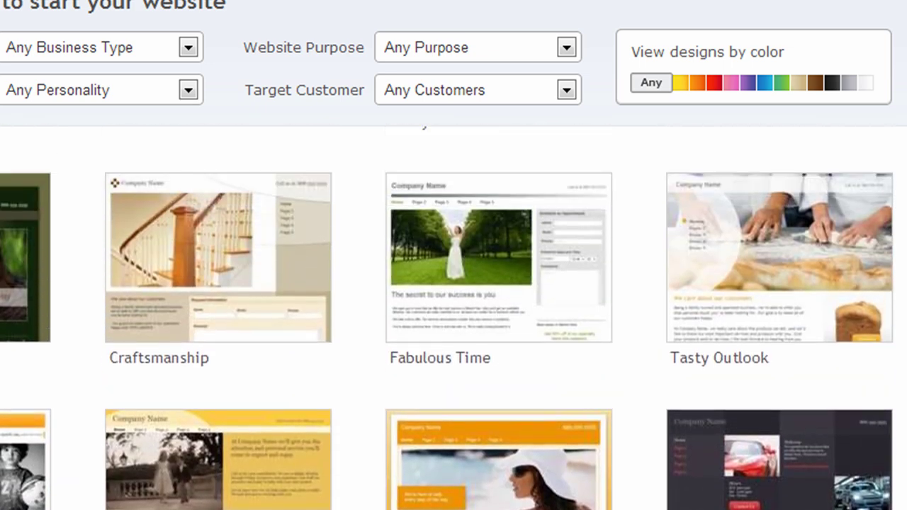
scroll(453, 319, up, 1)
scroll(453, 318, up, 11)
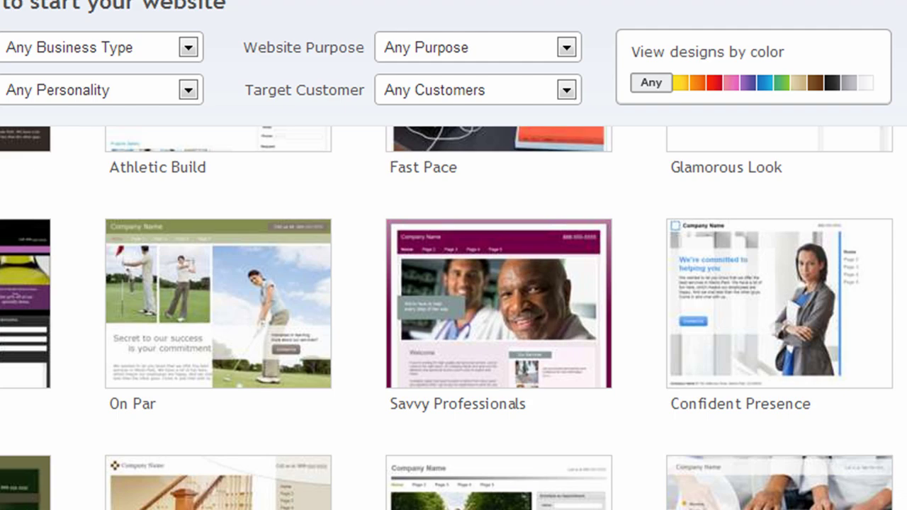
scroll(454, 319, up, 9)
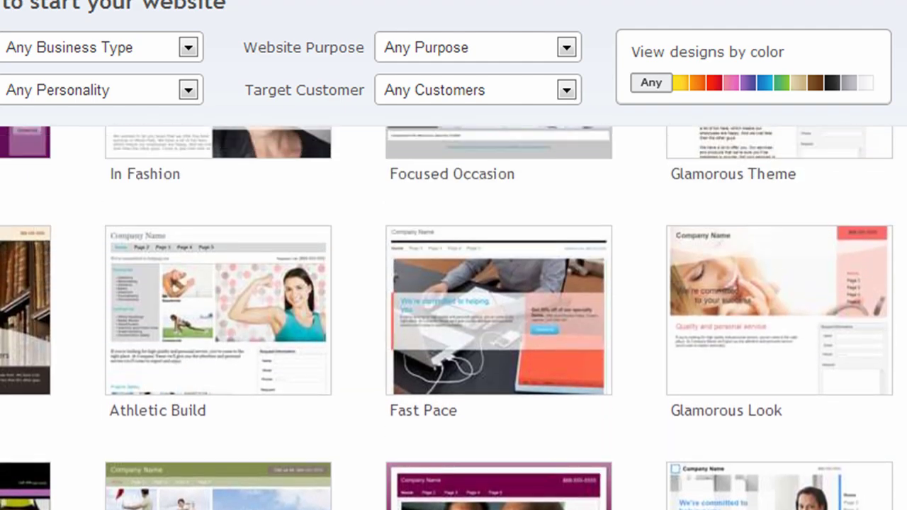
scroll(453, 319, up, 12)
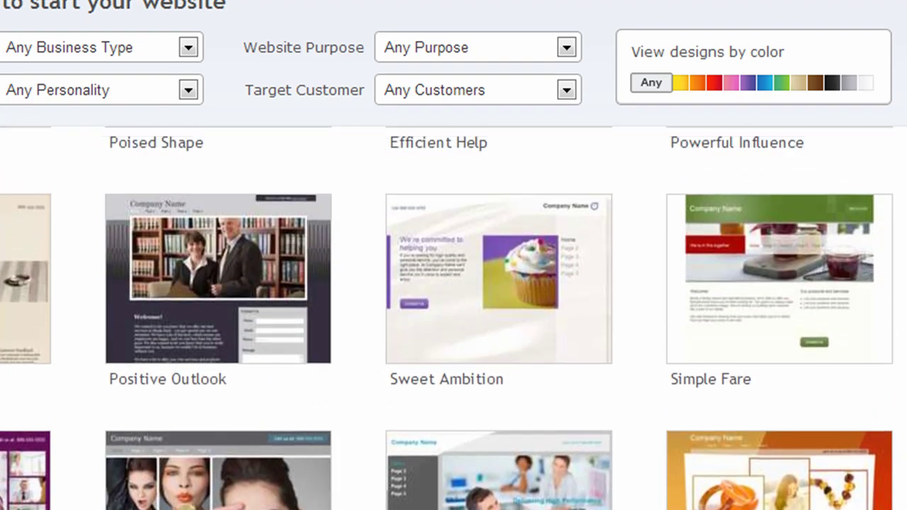